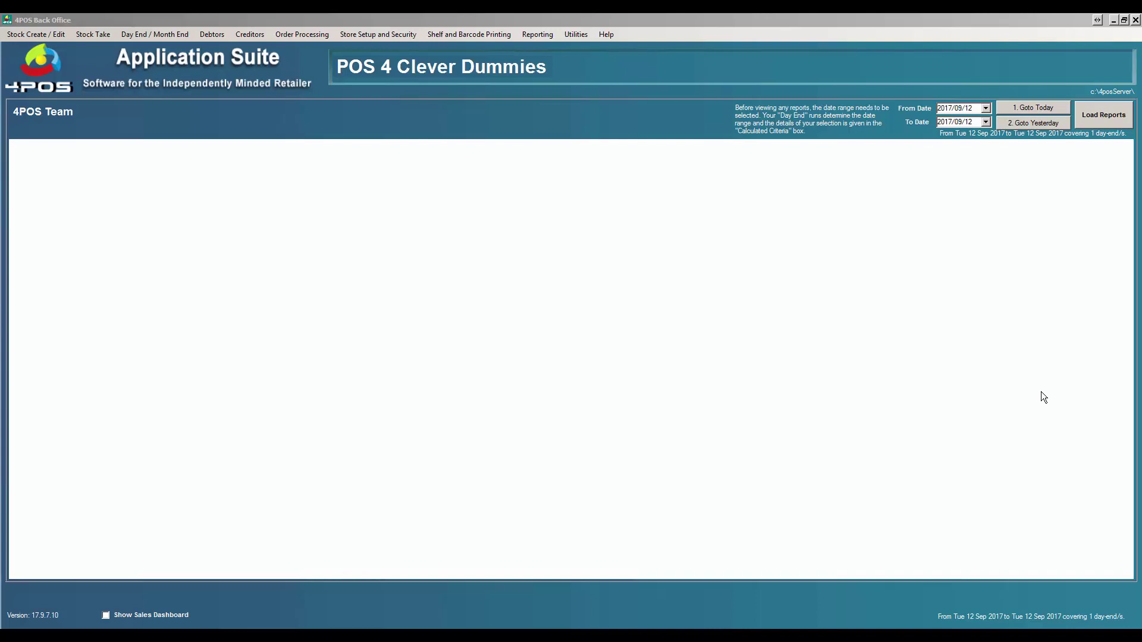
Search the creditors' supplier details for "South" and open the South African Breweries record
left_click(254, 35)
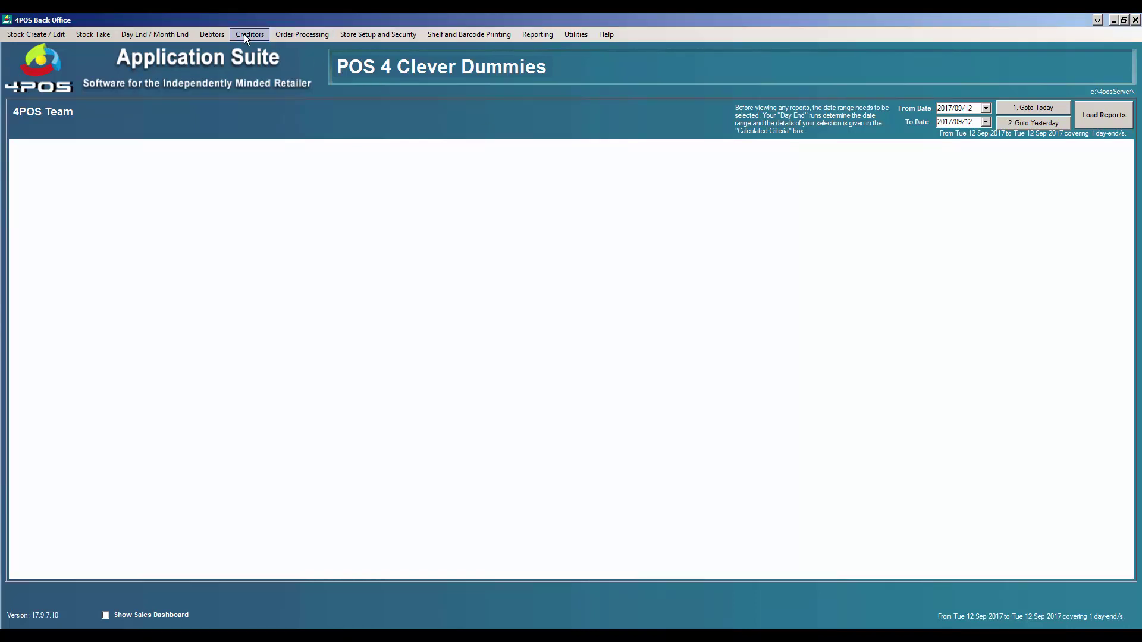
left_click(246, 35)
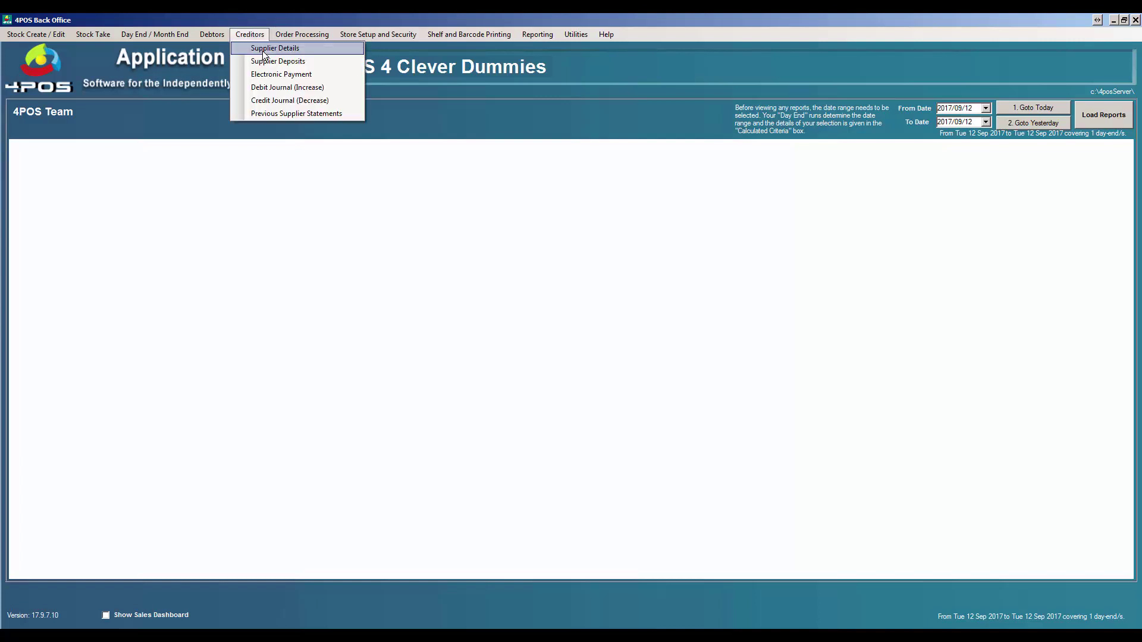
left_click(265, 51)
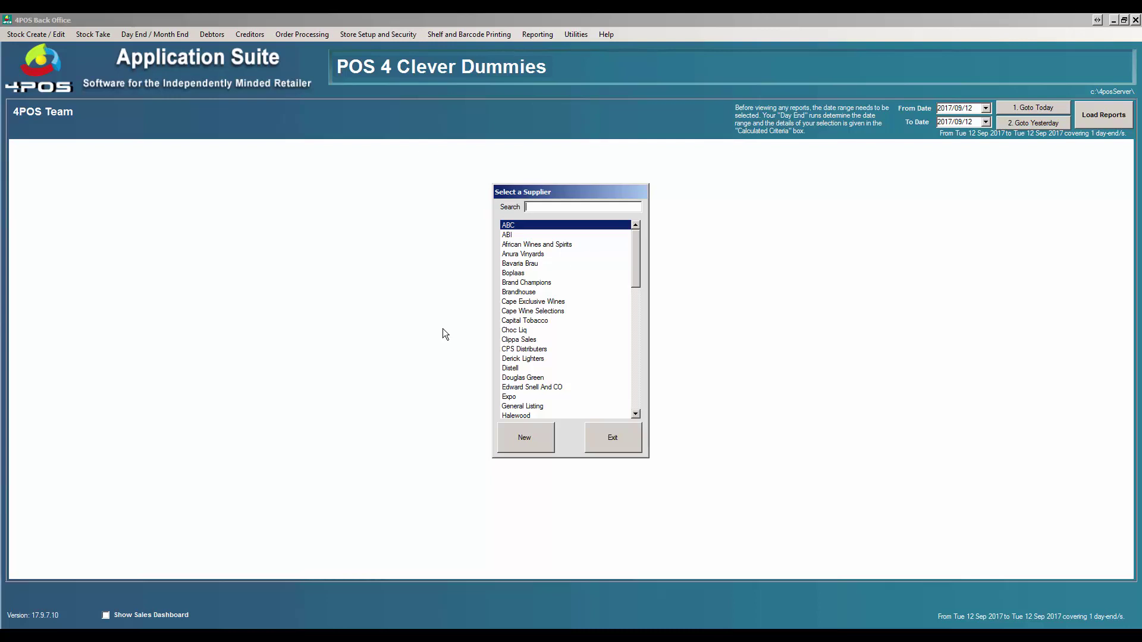
left_click_drag(637, 278, 633, 300)
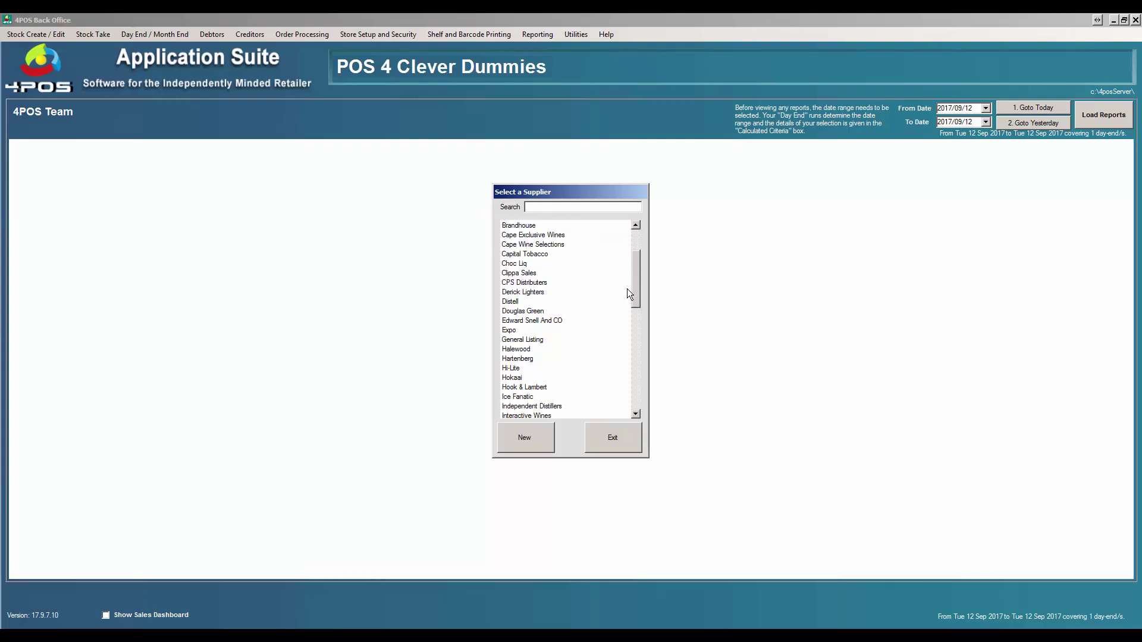
type("South")
key("Return")
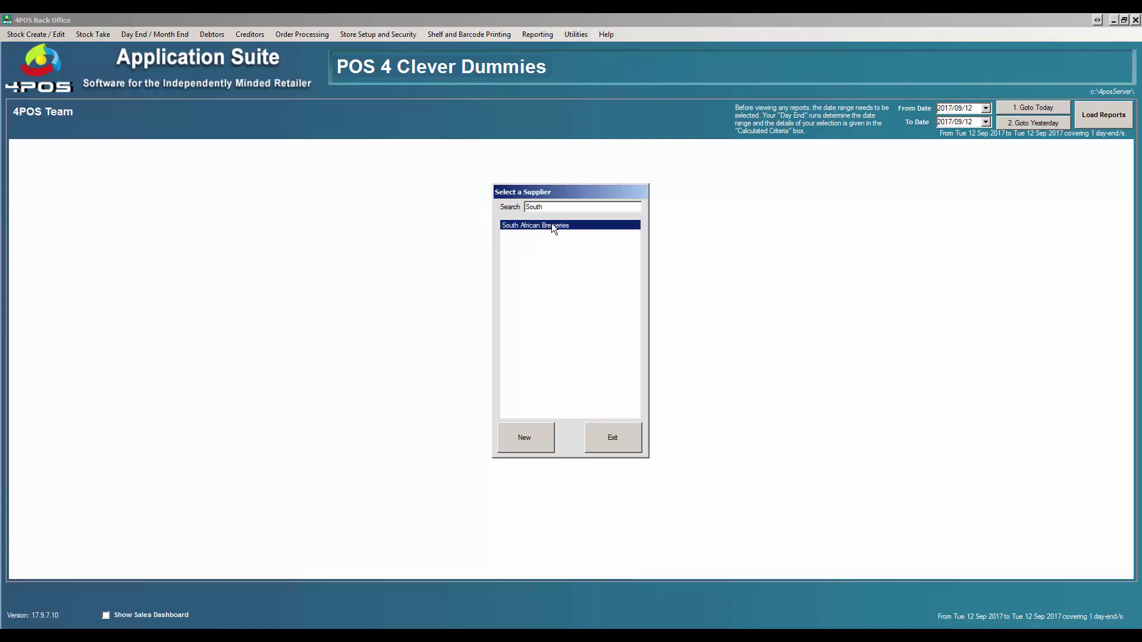
double_click(552, 226)
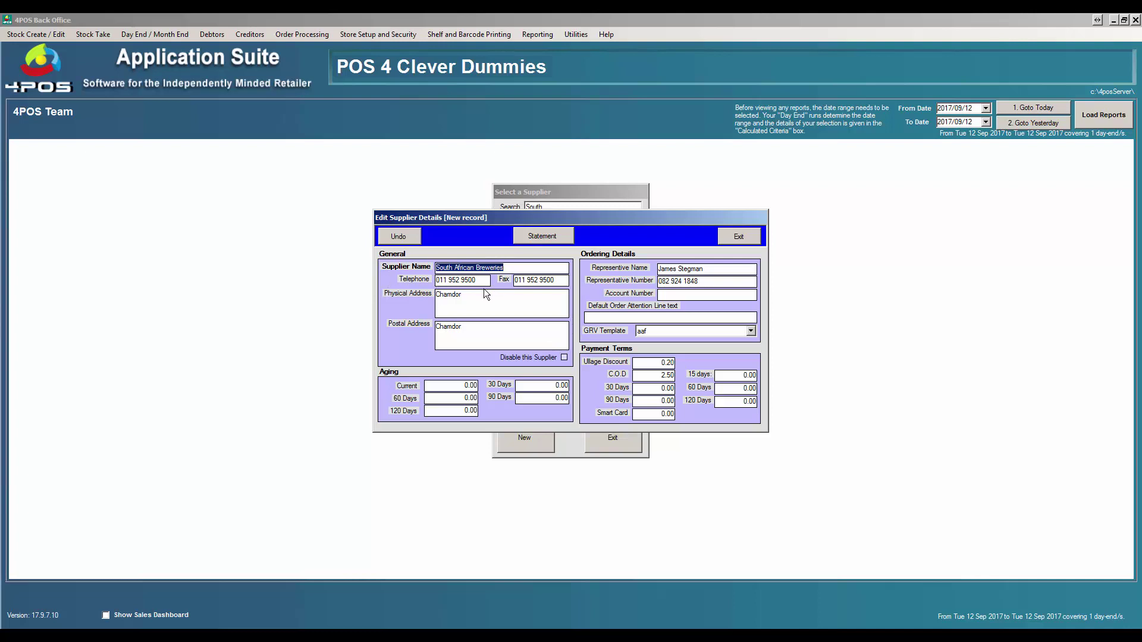
Examine the supplier's postal address, representative number, GRV template, ullage discount and C.O.D. terms
left_click(479, 334)
left_click_drag(701, 284, 659, 282)
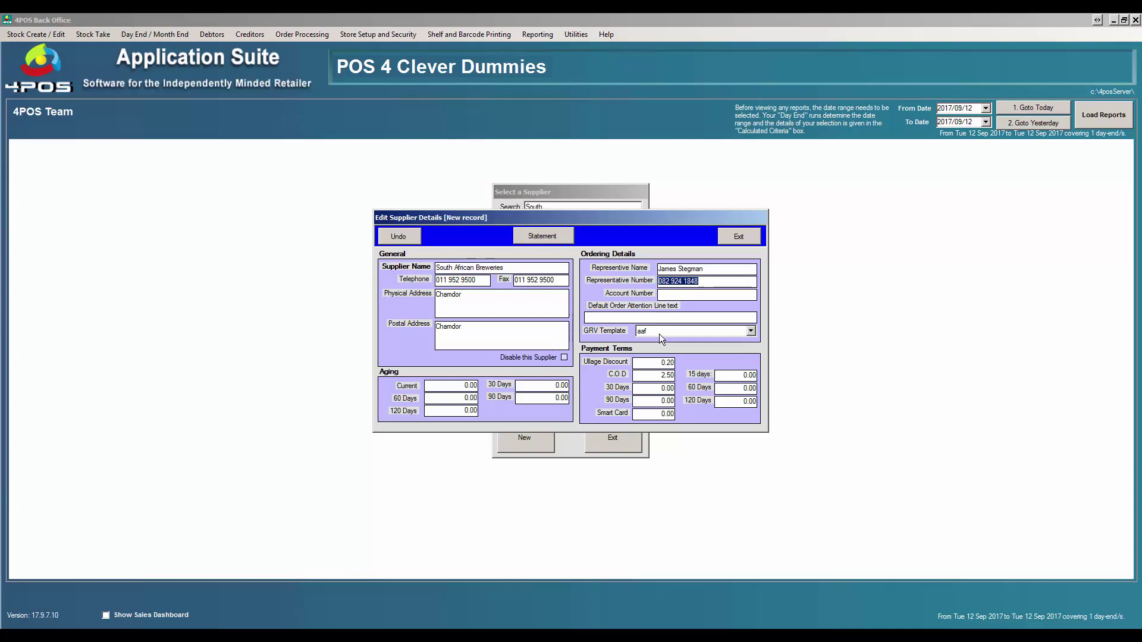
left_click(751, 331)
left_click(751, 331)
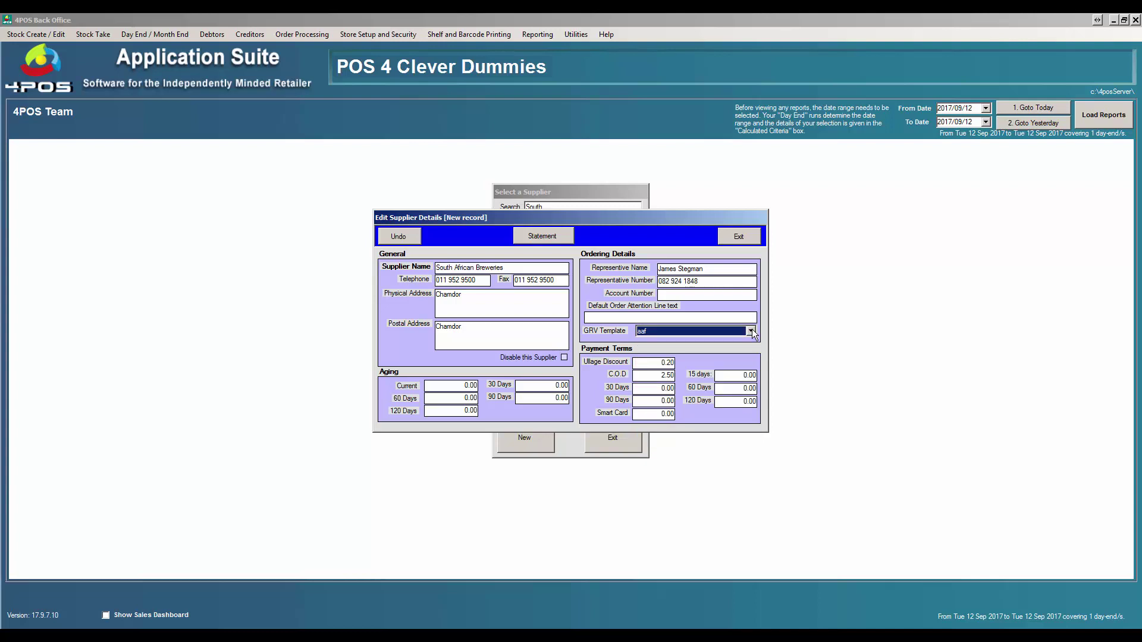
left_click_drag(662, 362, 715, 360)
left_click(647, 378)
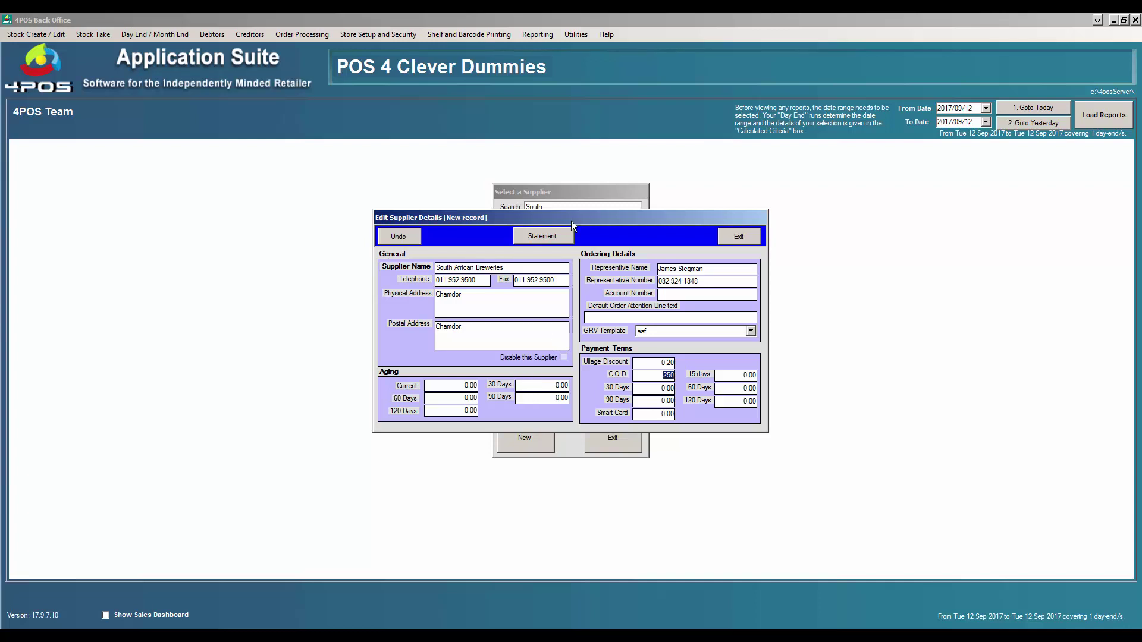
View the South African Breweries statement, then close the report, the supplier record and the supplier selection
left_click(546, 237)
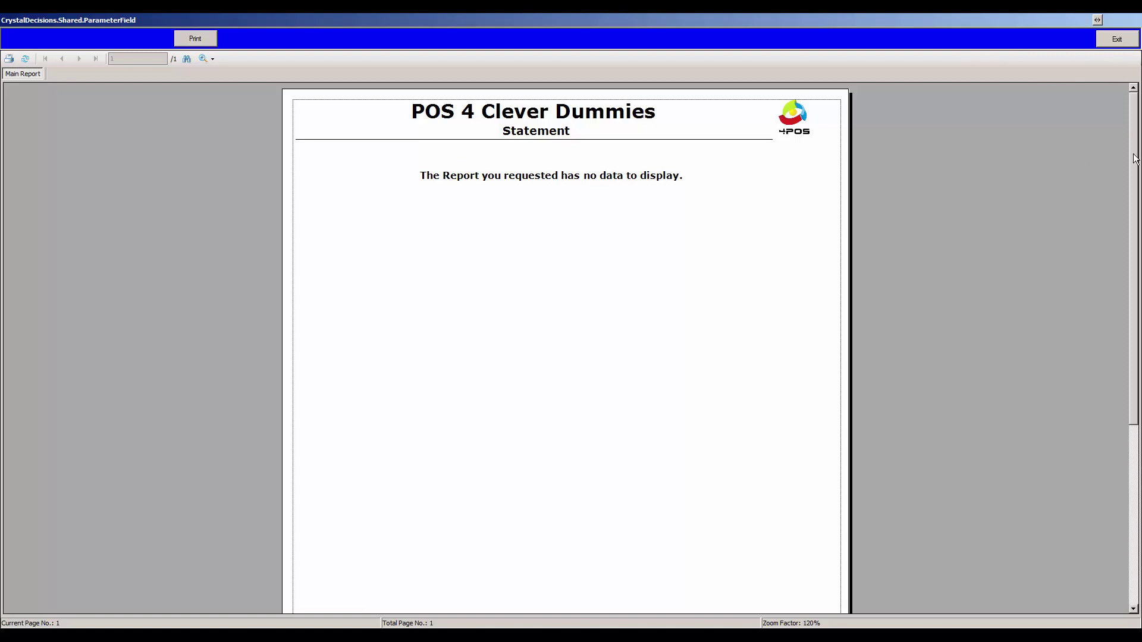
left_click(1117, 39)
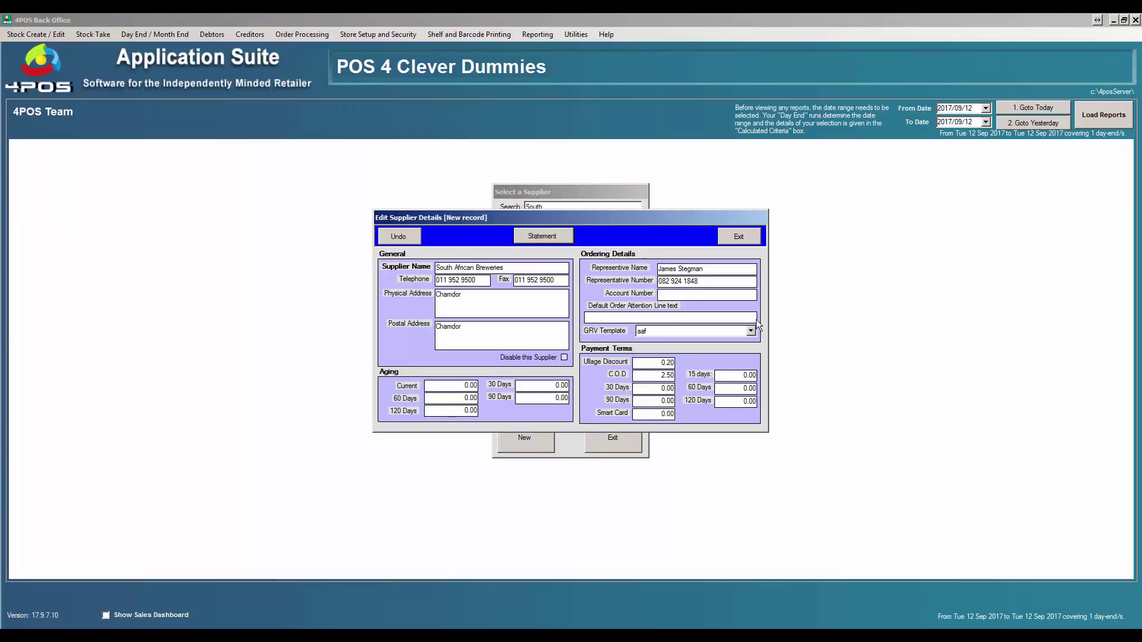
left_click(738, 236)
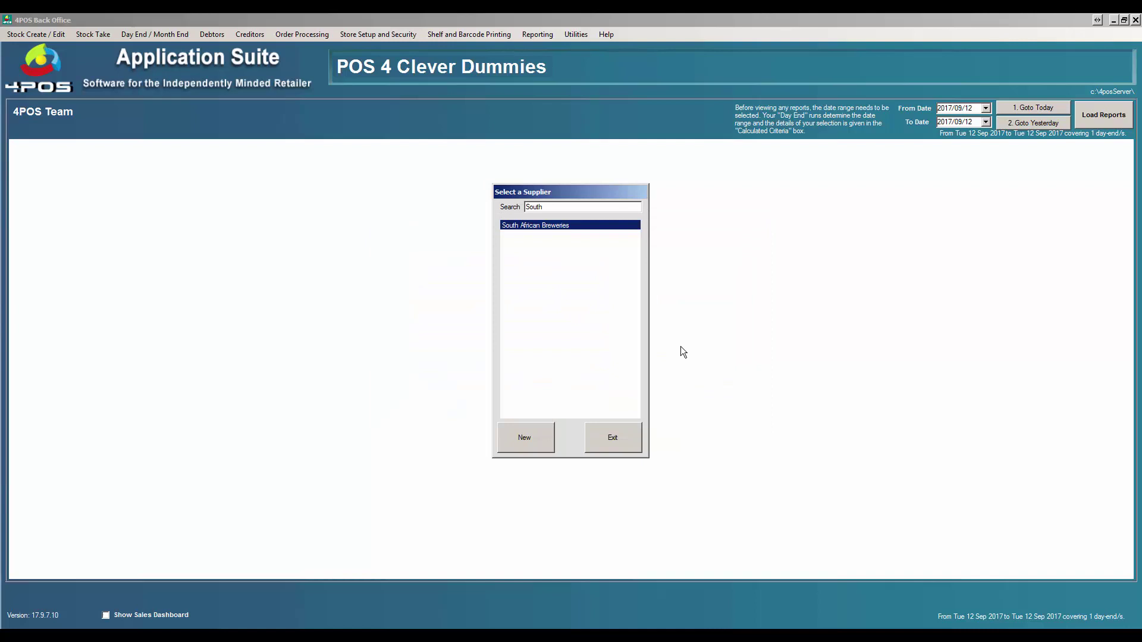
left_click(629, 430)
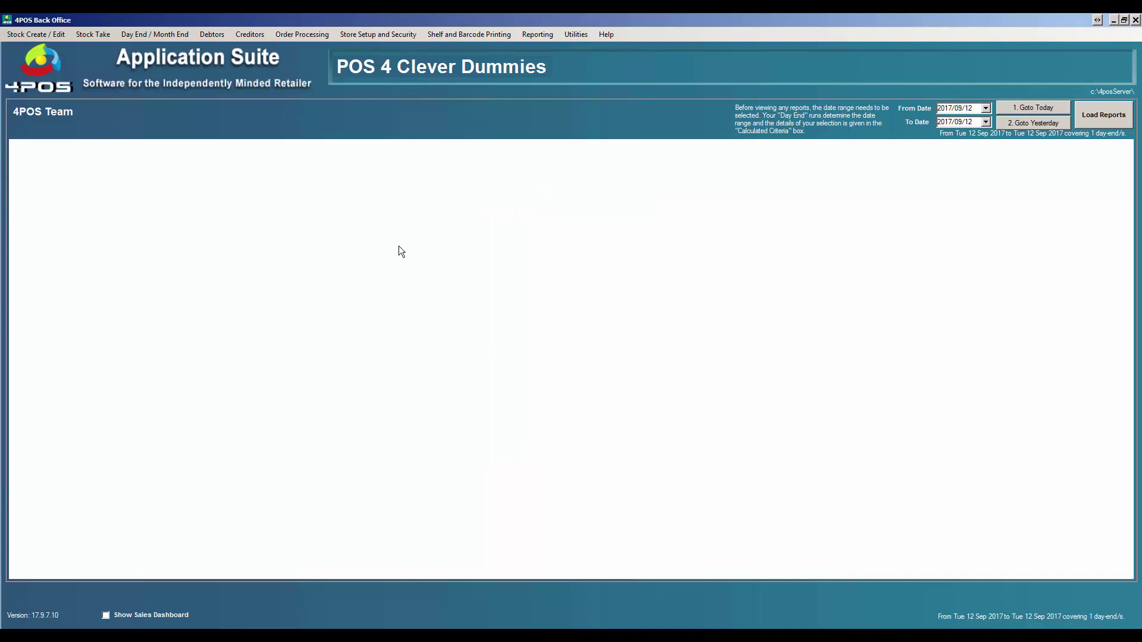
Look up the Last Month statement for South African Breweries among the previous supplier statements, then exit
left_click(259, 35)
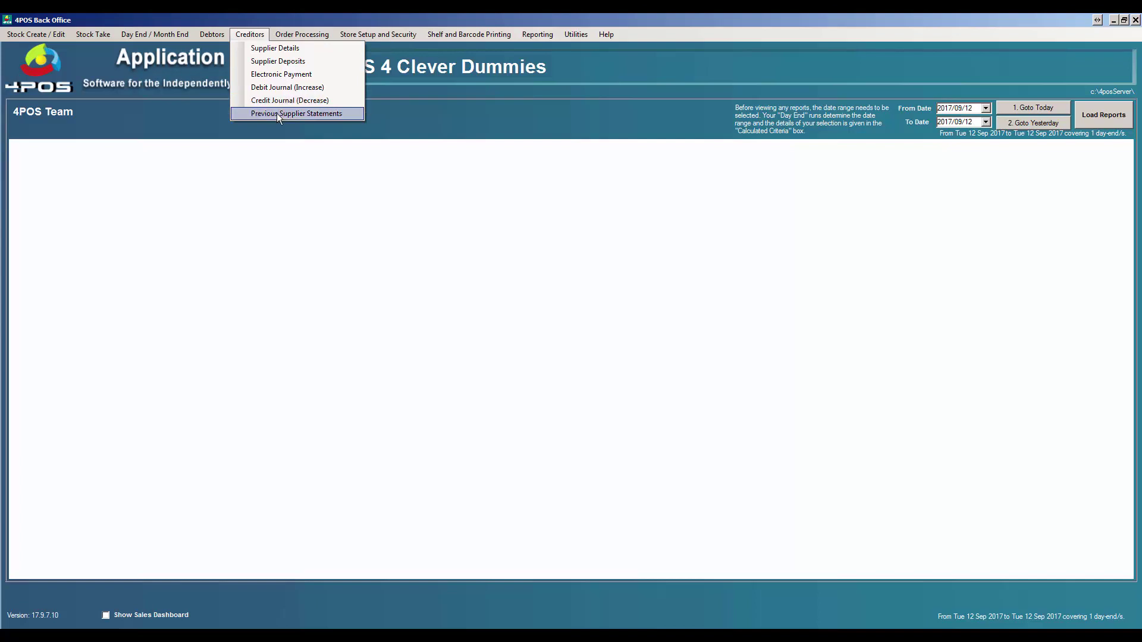
left_click(330, 116)
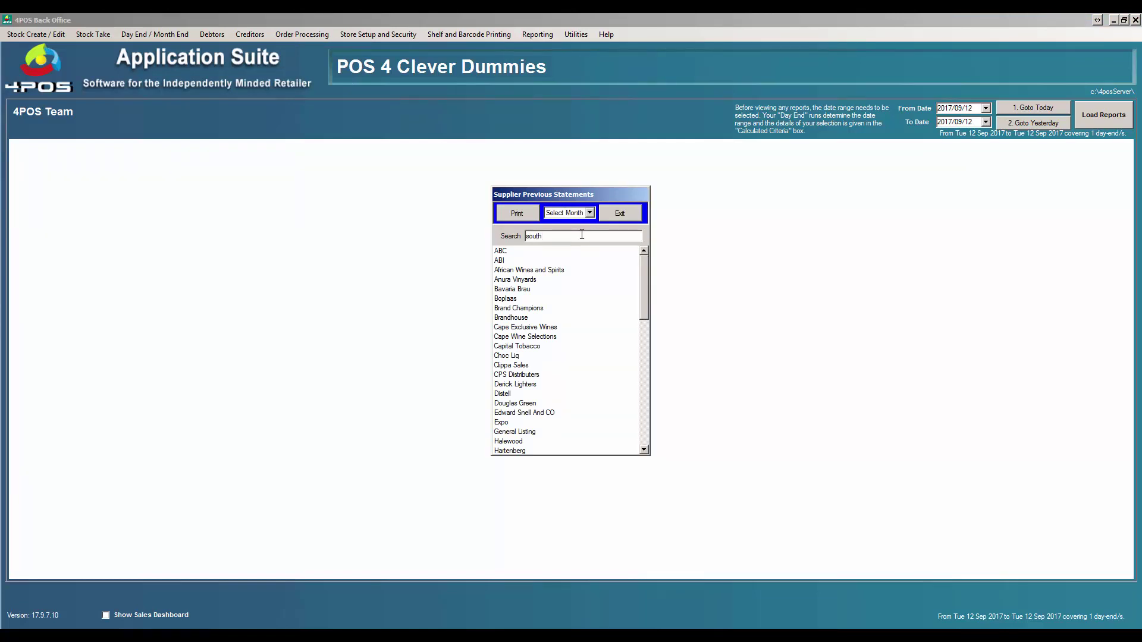
key("Return")
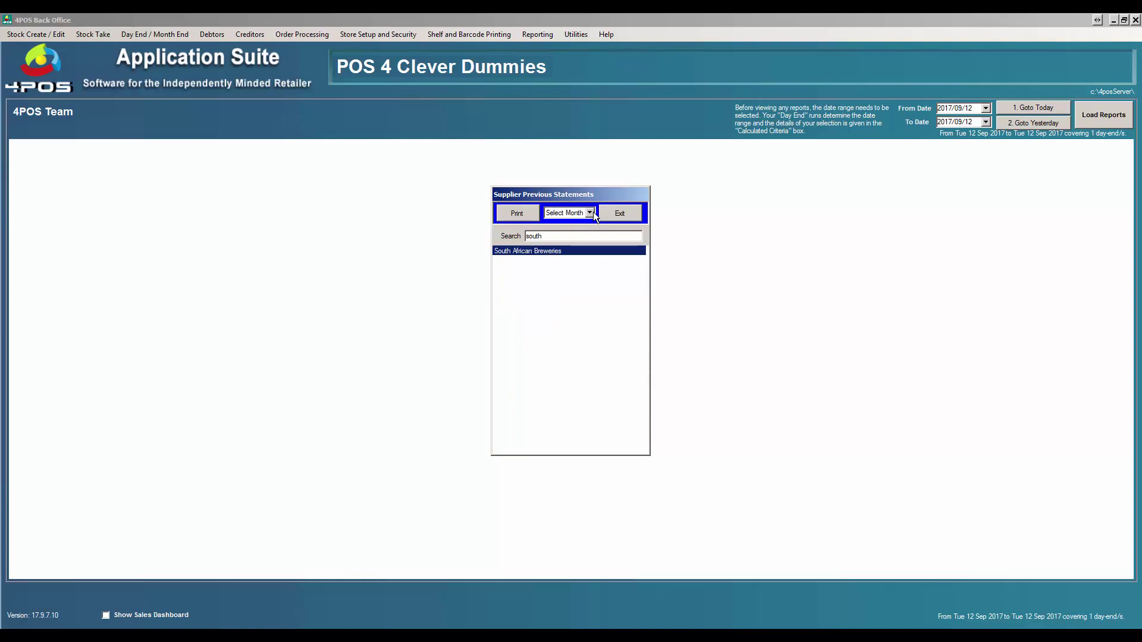
left_click(589, 213)
left_click(572, 232)
left_click(562, 253)
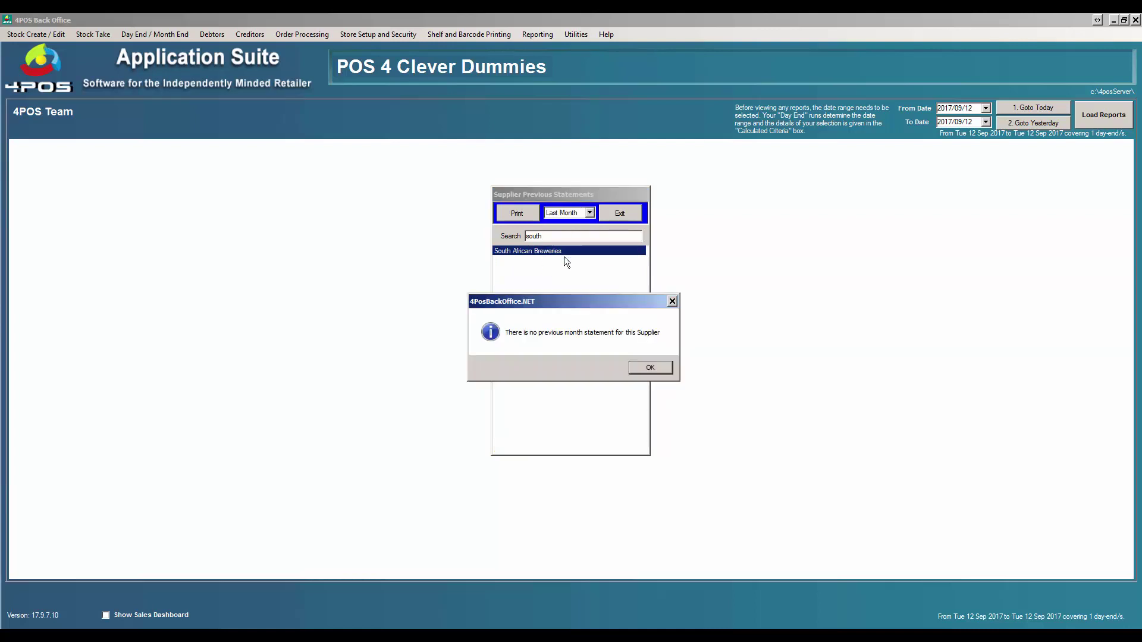
left_click(643, 371)
left_click(615, 214)
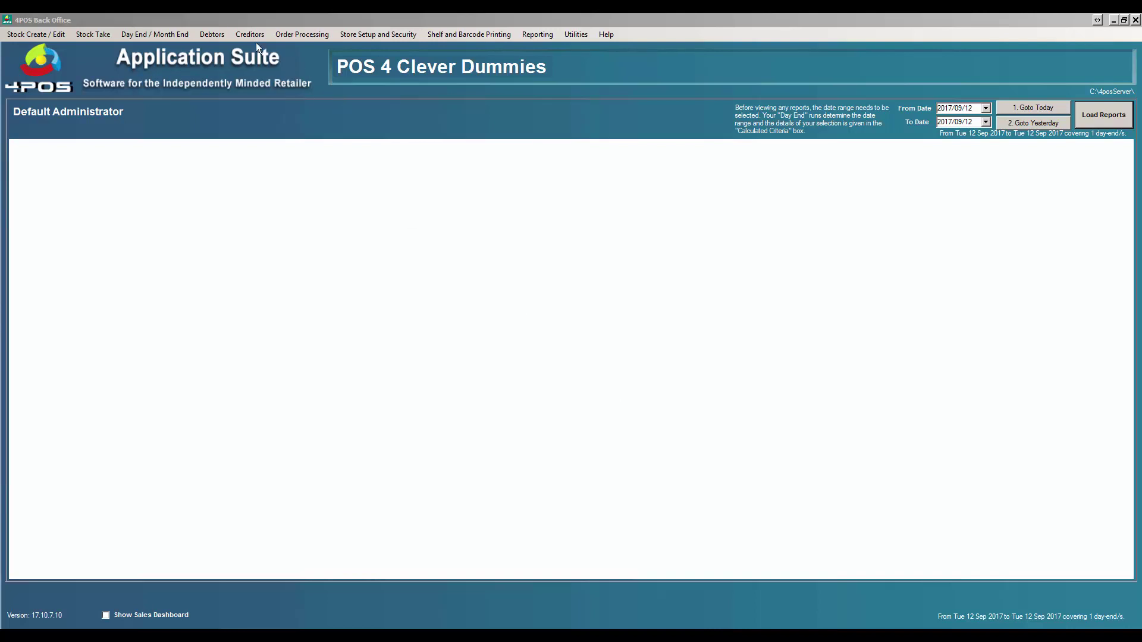
Open the supplier deposits list for the supplier ABI
left_click(240, 38)
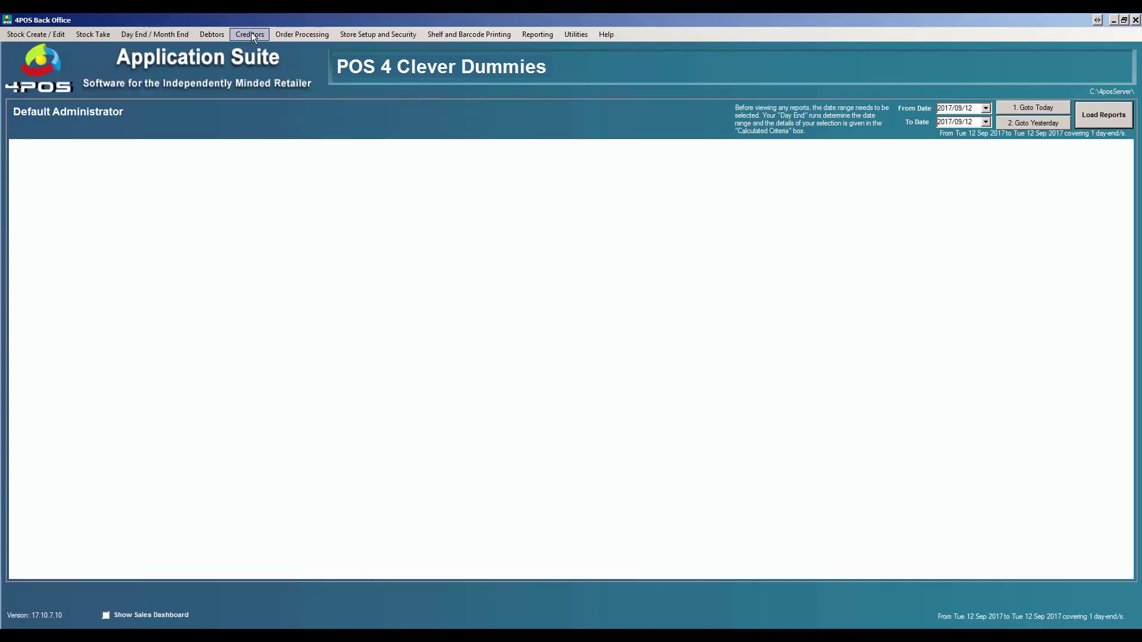
left_click(250, 34)
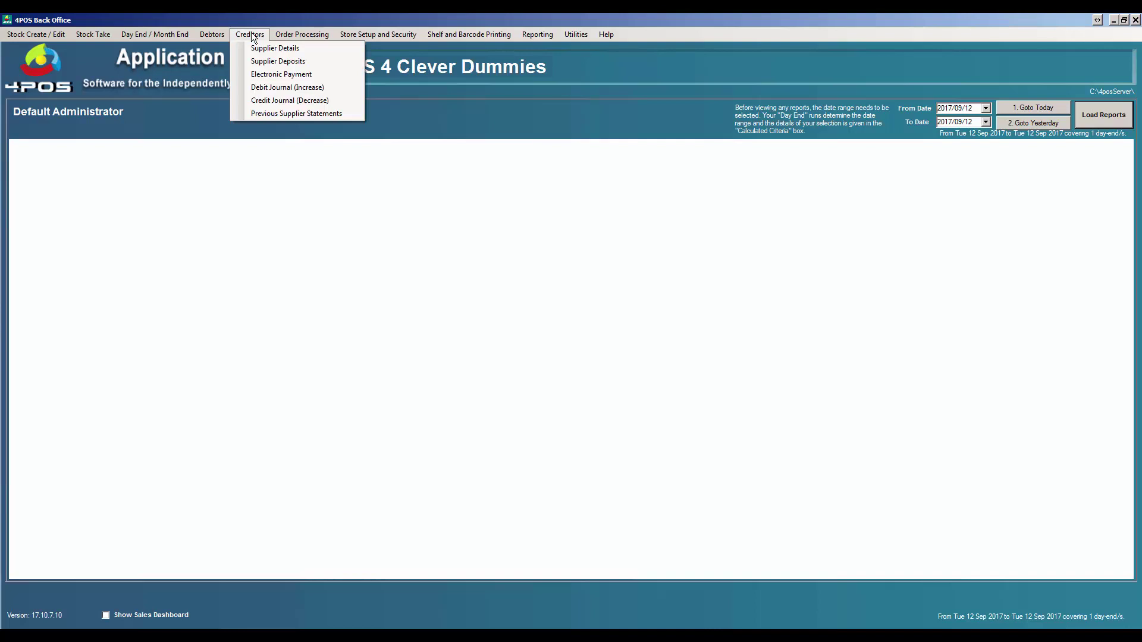
left_click(280, 62)
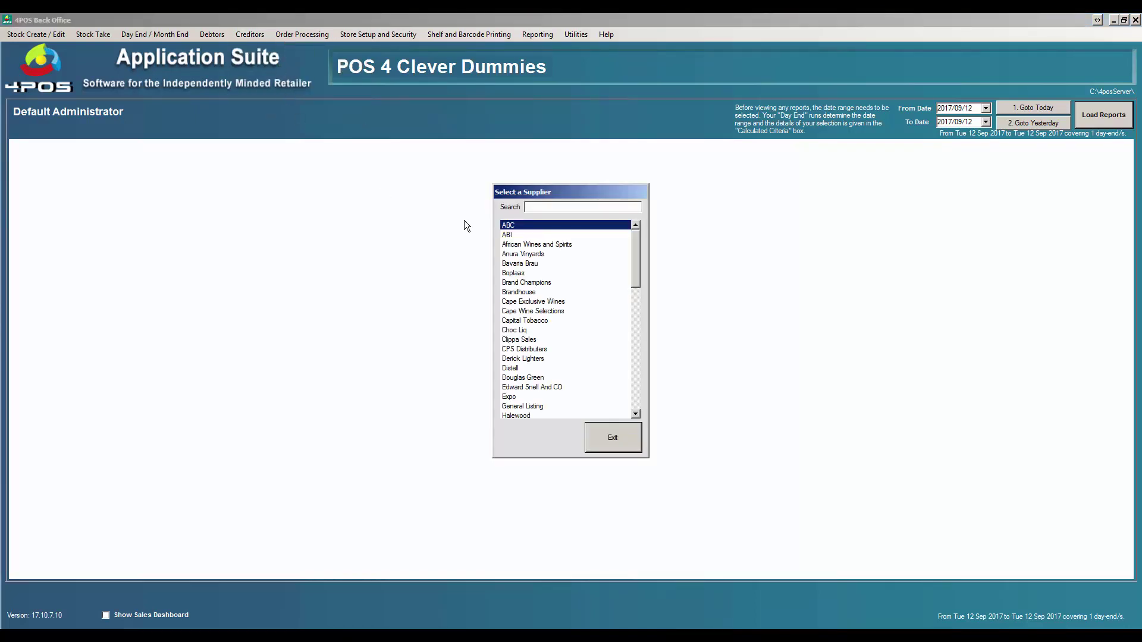
double_click(511, 235)
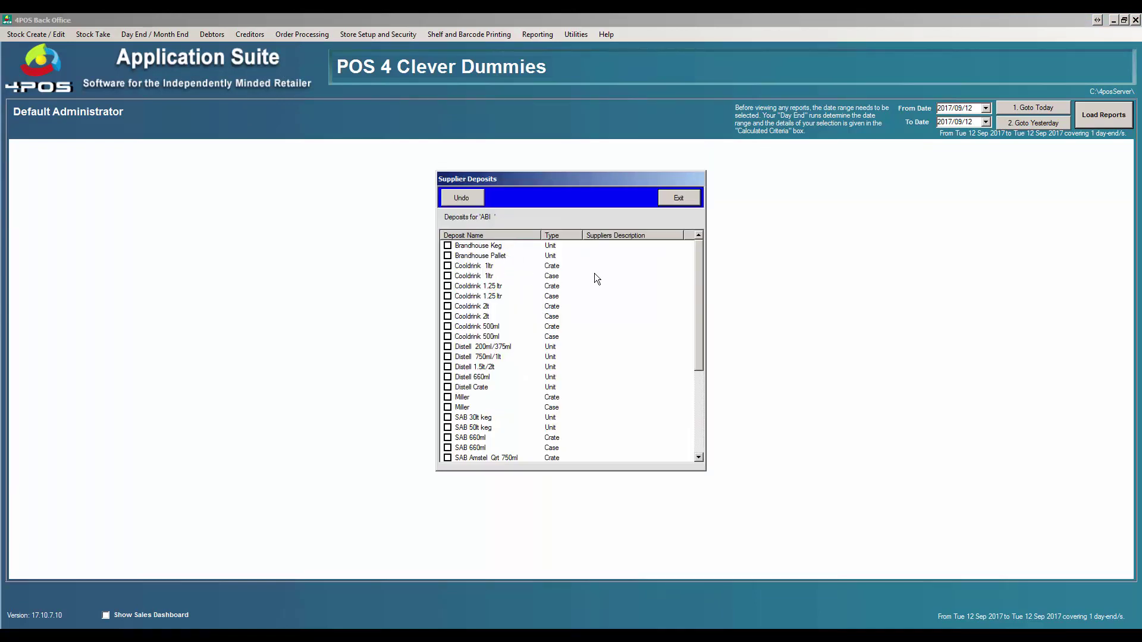
Assign the crate and case deposits for Cooldrink 1ltr, 1.25 ltr, 2lt and 500ml to ABI, then close supplier deposits
left_click(448, 267)
left_click(448, 276)
left_click(448, 286)
left_click(448, 296)
left_click(449, 307)
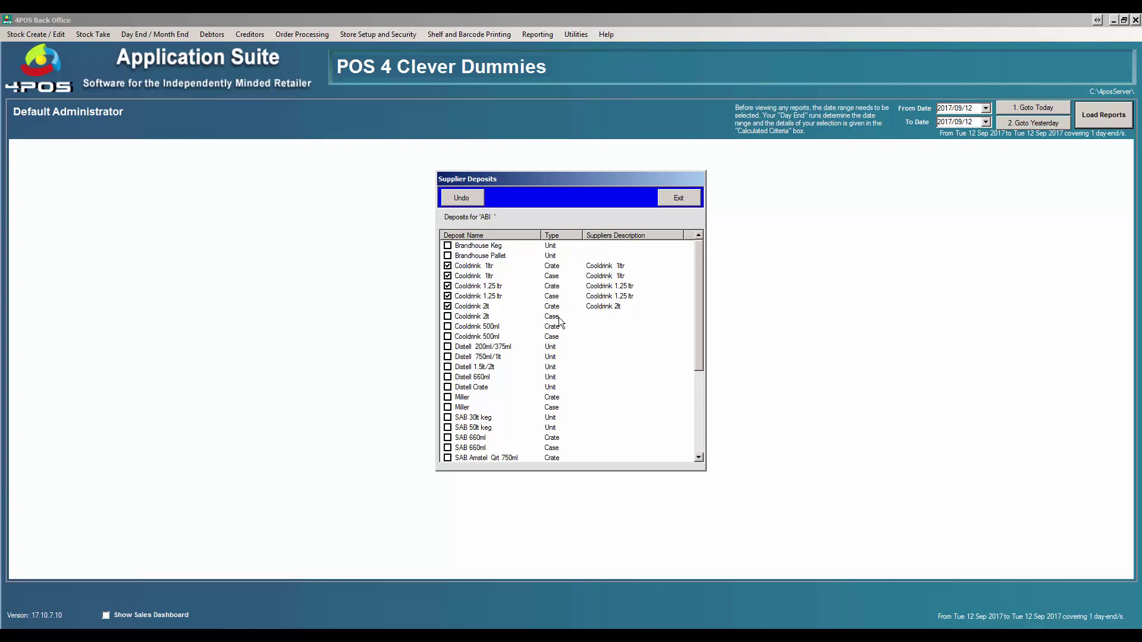
left_click(447, 317)
left_click(447, 326)
left_click(449, 337)
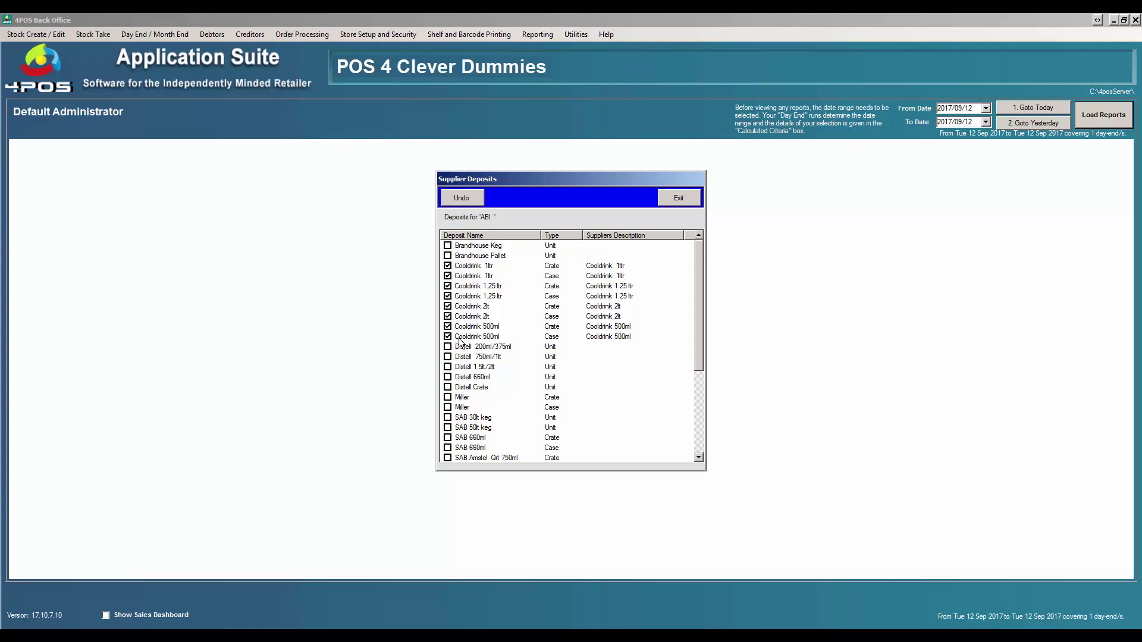
left_click(692, 201)
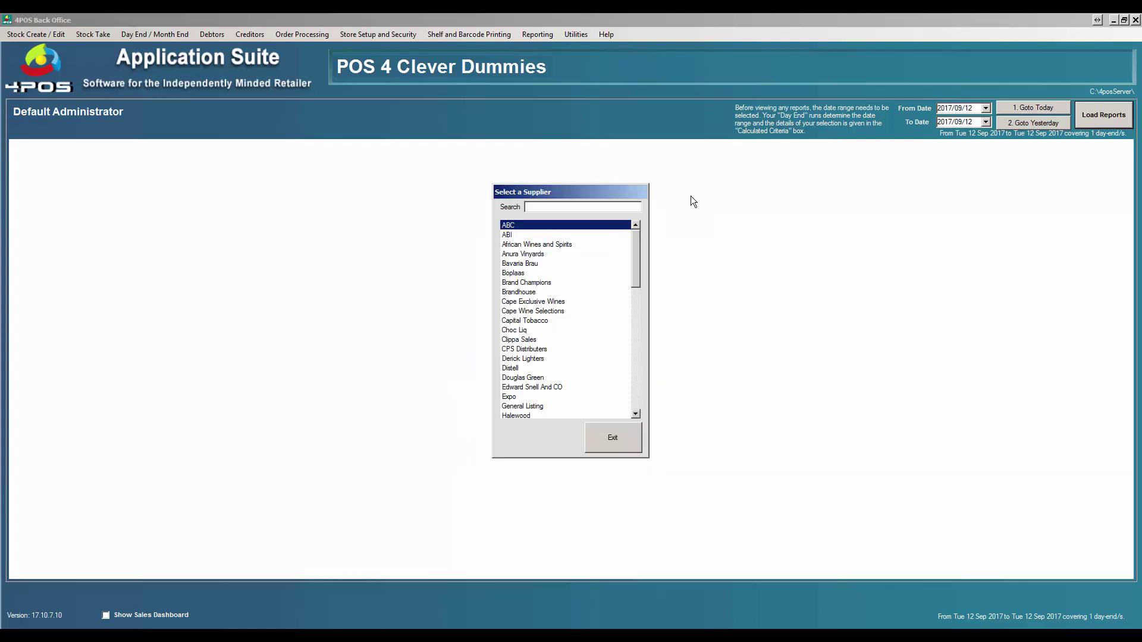
left_click(616, 438)
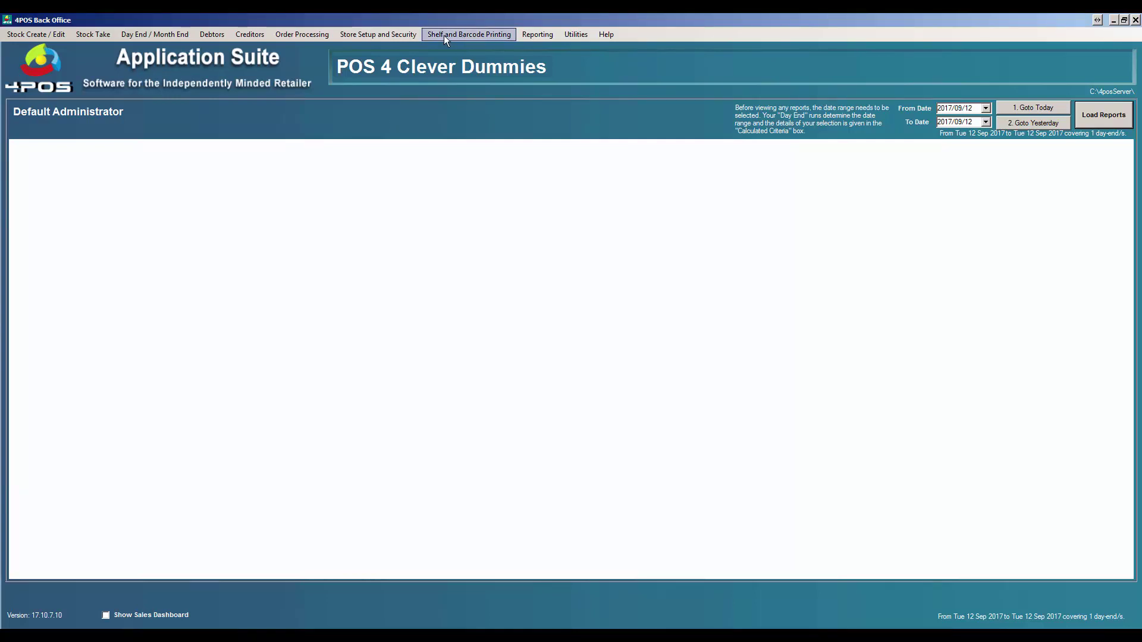
Start a new G.R.V. for ABI by creating a blank purchase order
left_click(295, 37)
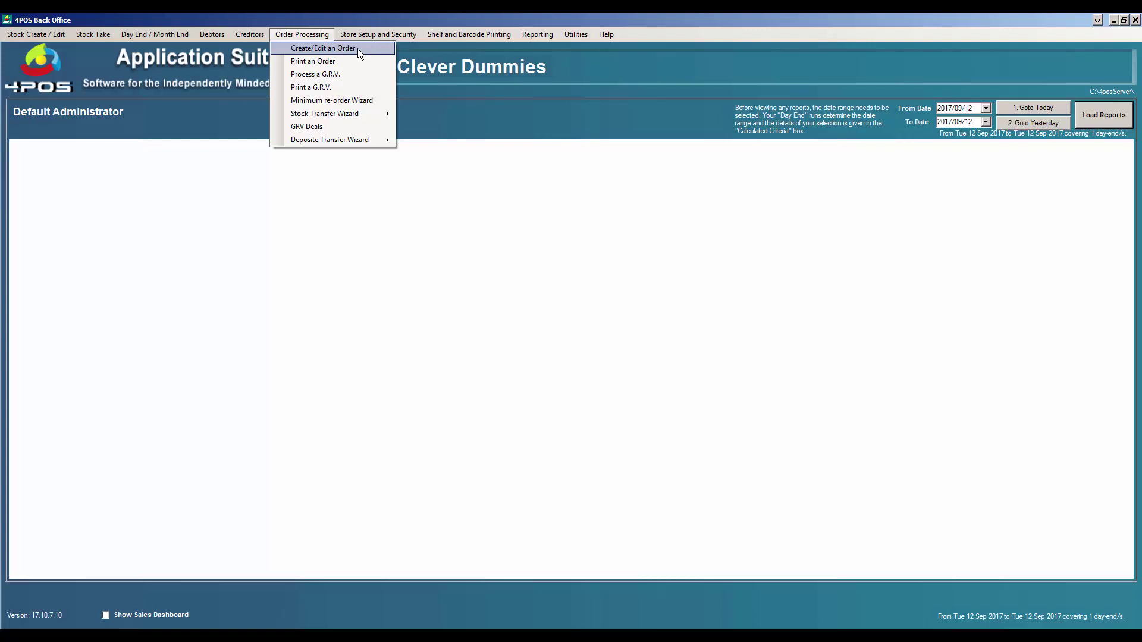
left_click(328, 77)
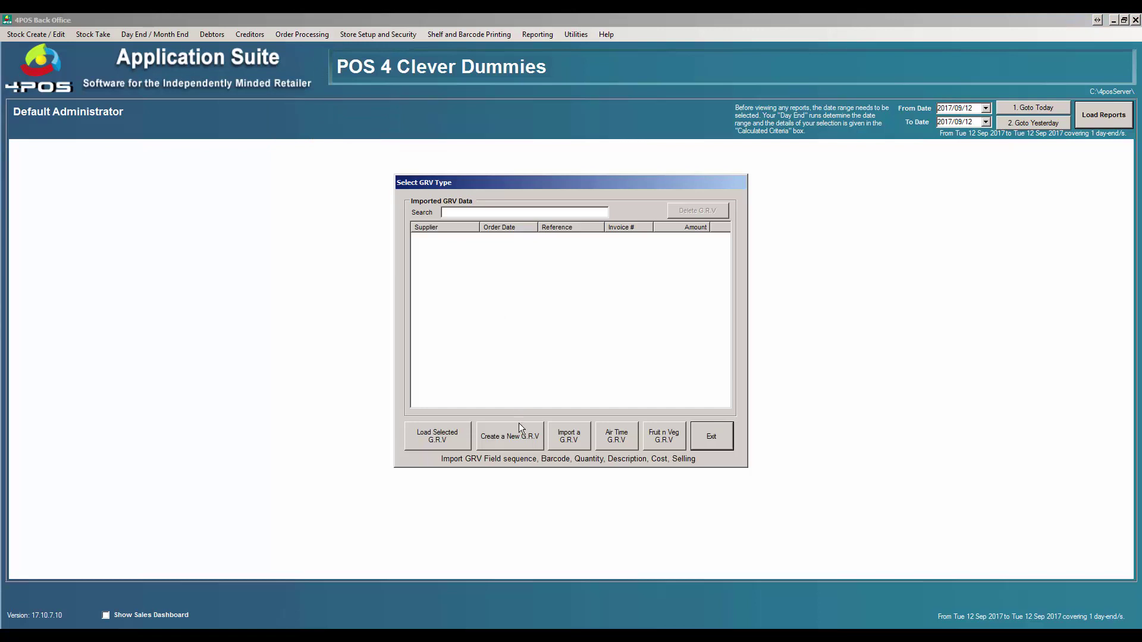
left_click(515, 437)
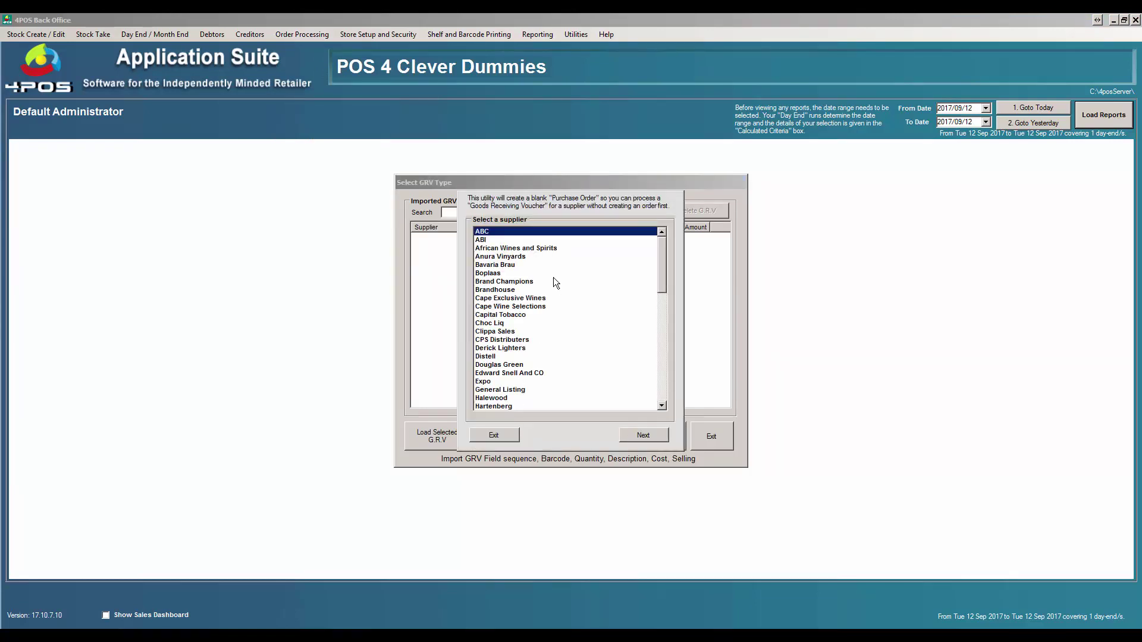
double_click(481, 240)
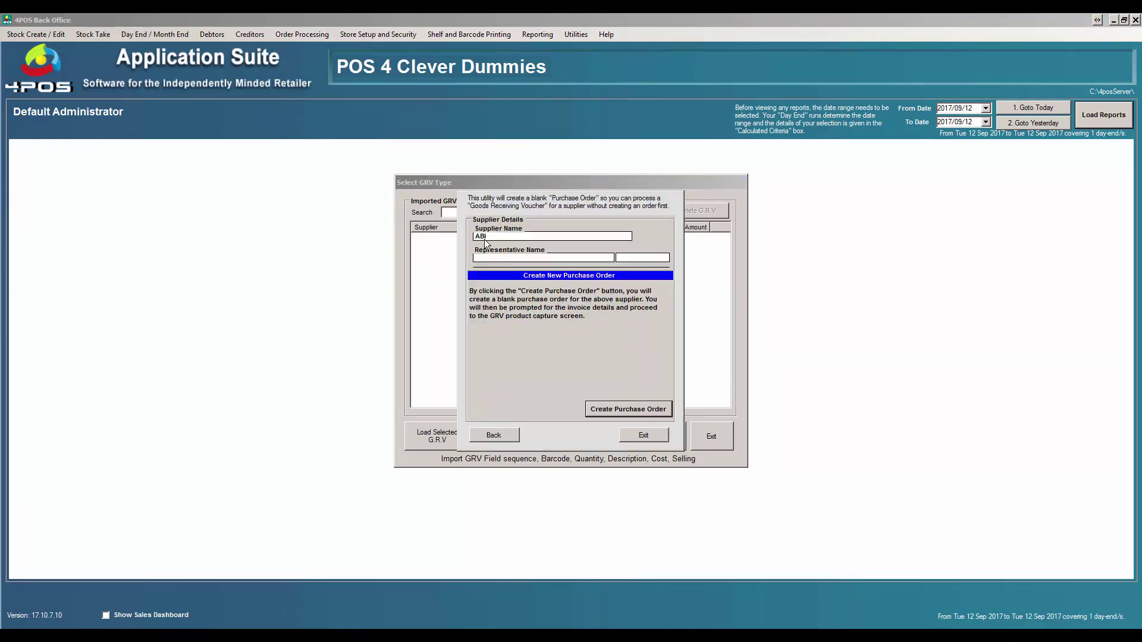
left_click(619, 409)
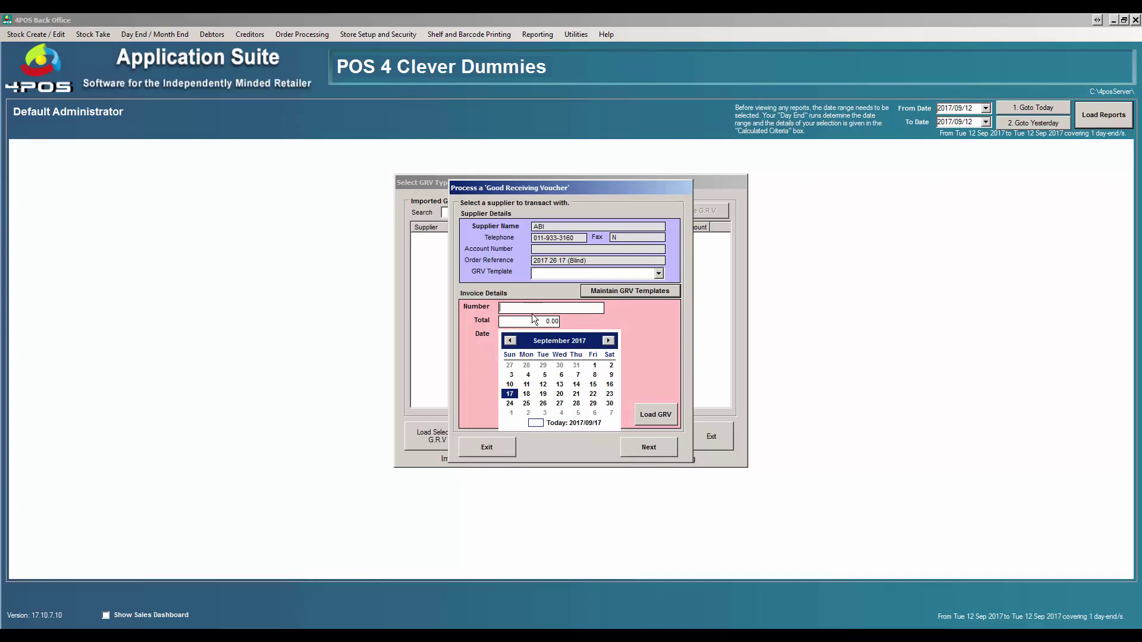
Enter the invoice number and an invoice total of 123455, then load the GRV
type("54456")
key("Tab")
type("123455")
left_click(653, 410)
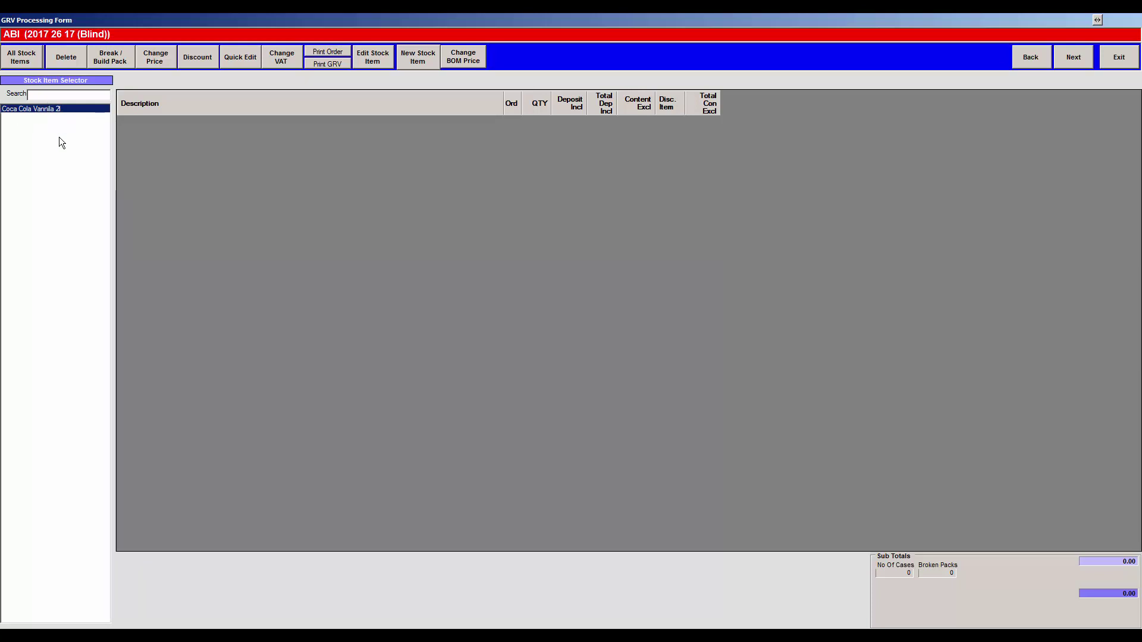
Show all stock items and add Coca Cola Vannila 2l to the GRV with a quantity of 5
left_click(28, 60)
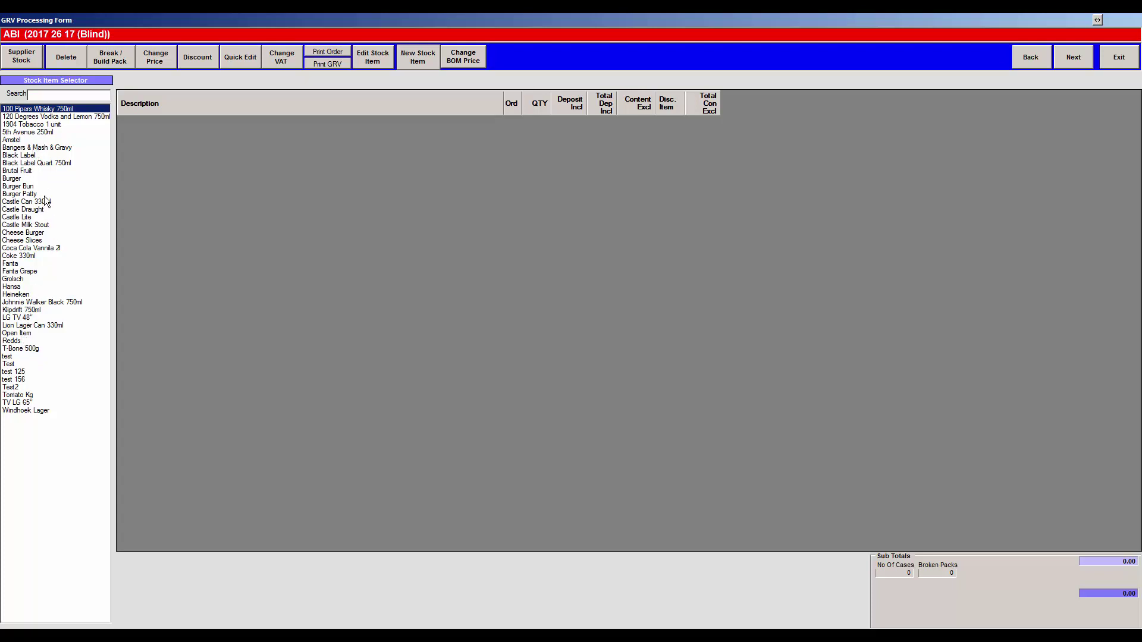
double_click(24, 249)
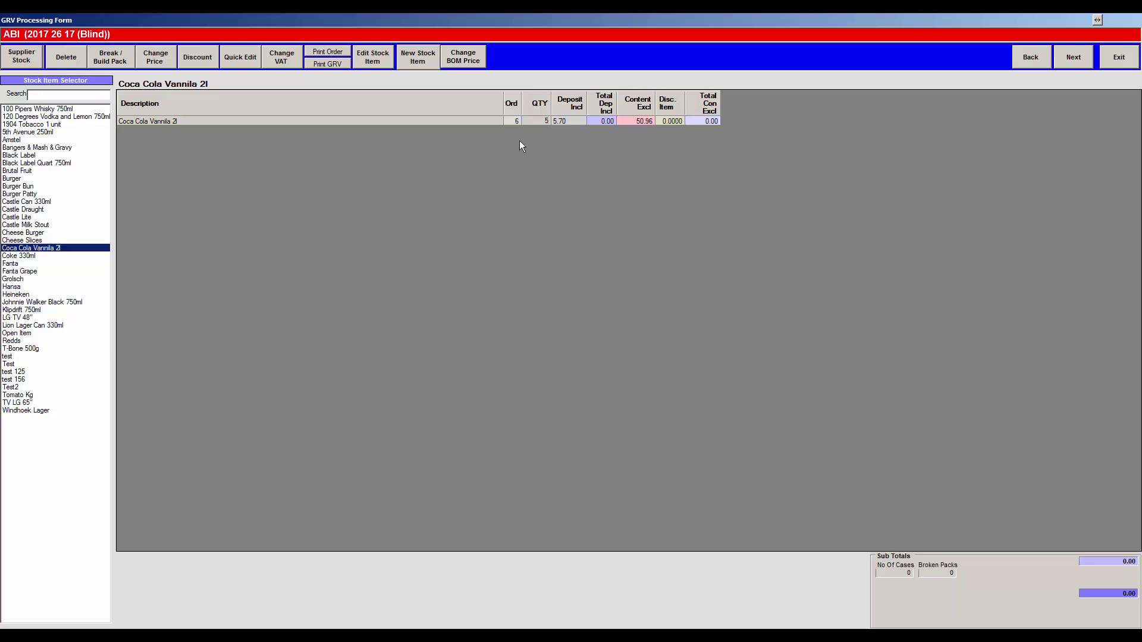
key("Return")
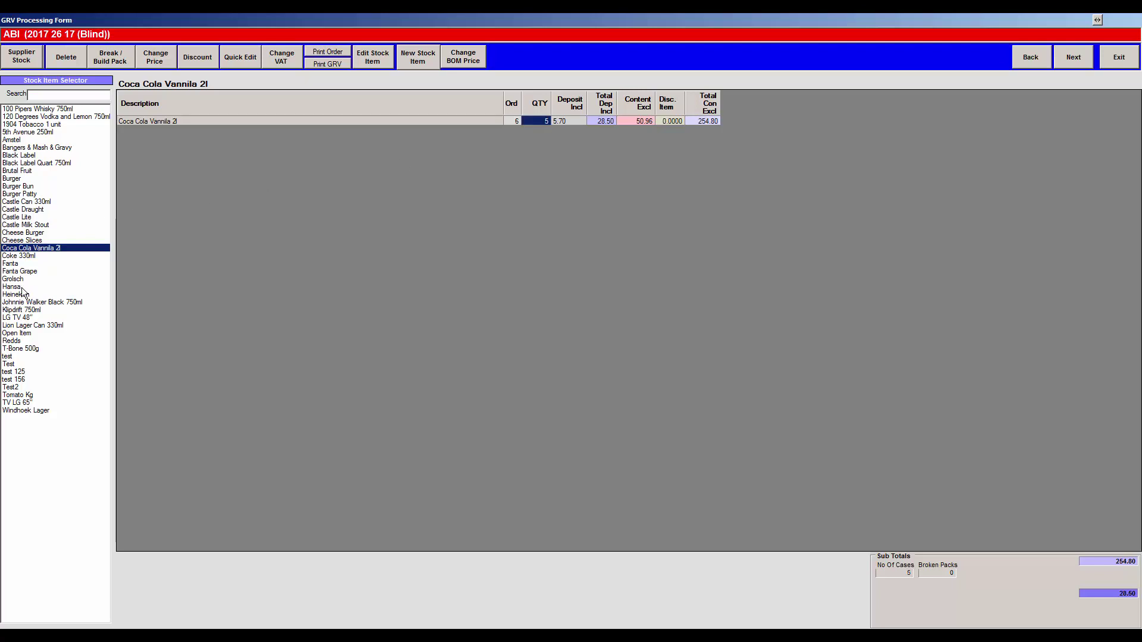
Add Coke 330ml to the GRV with a quantity of 24
left_click(27, 256)
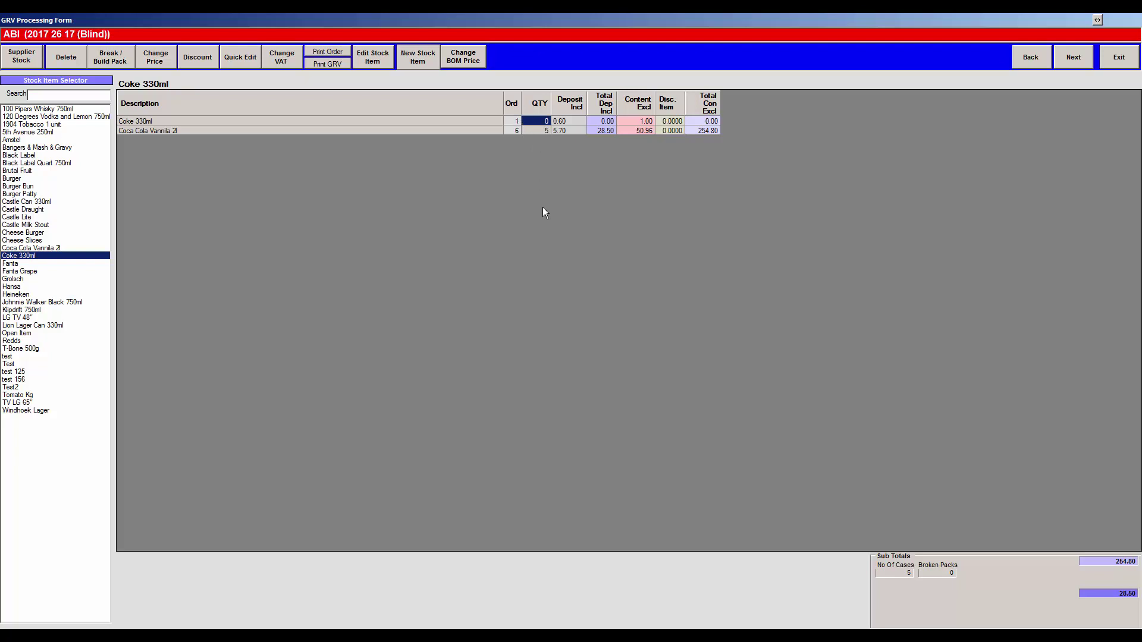
type("24")
key("Return")
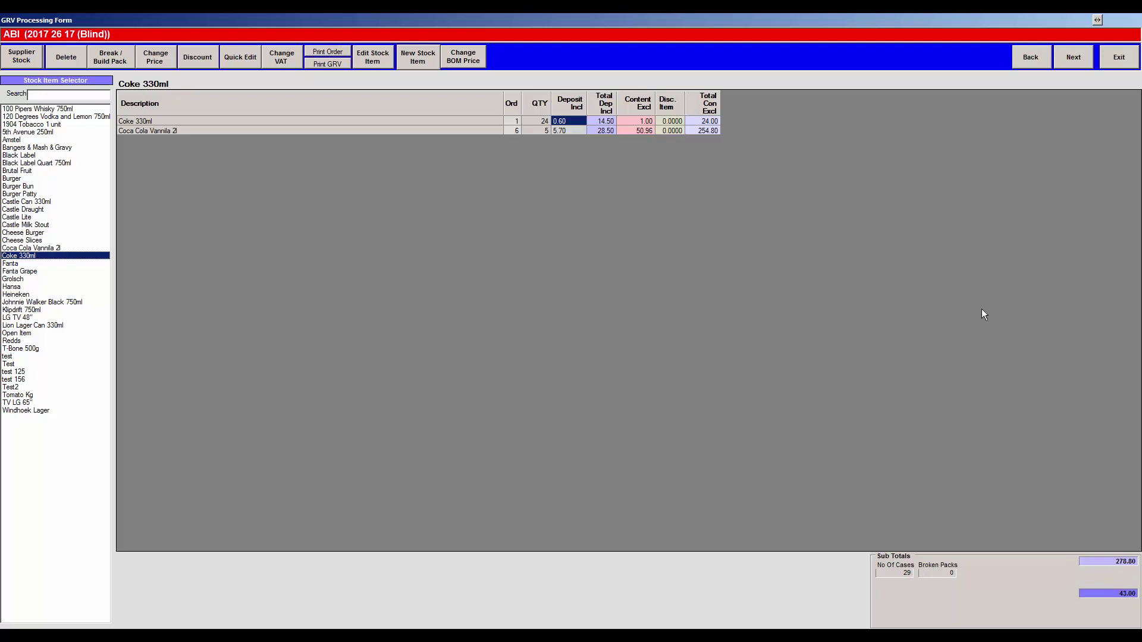
Skip the stock returns and record returned empty crates: 1 for Cooldrink 1ltr and 2 for Cooldrink 2lt
left_click(1073, 57)
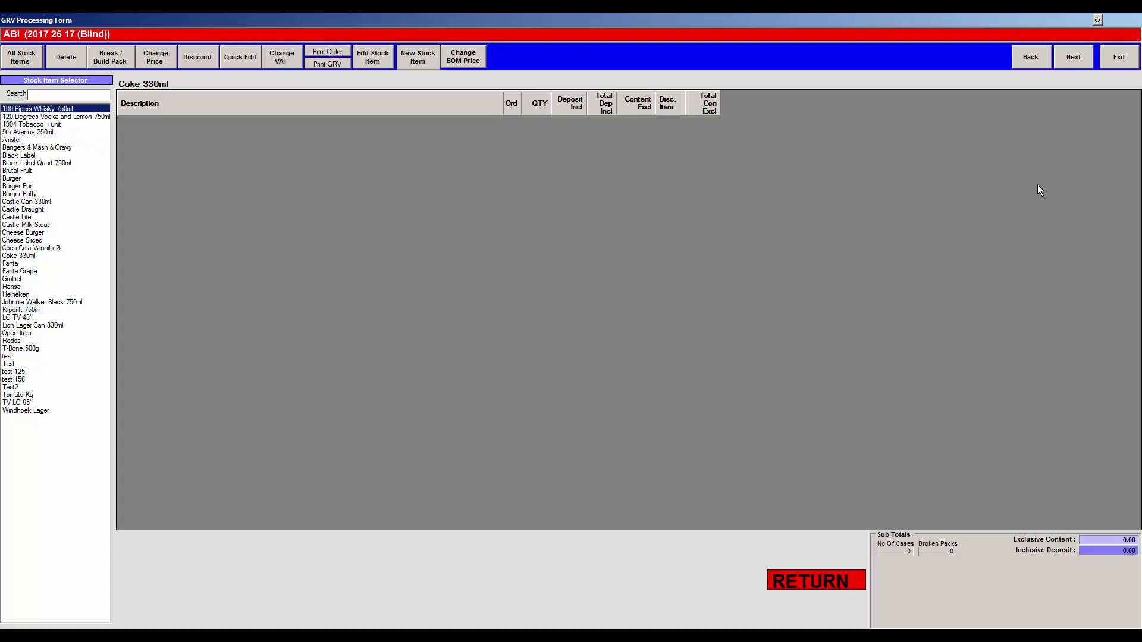
left_click(1068, 59)
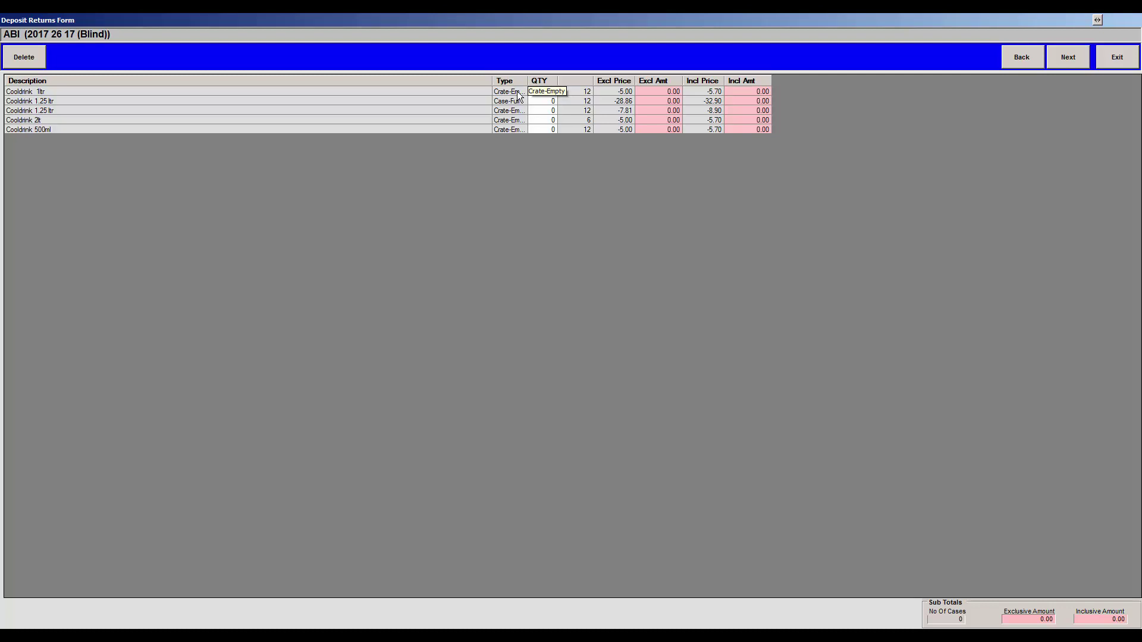
left_click(550, 93)
type("1")
left_click(553, 122)
left_click(1059, 60)
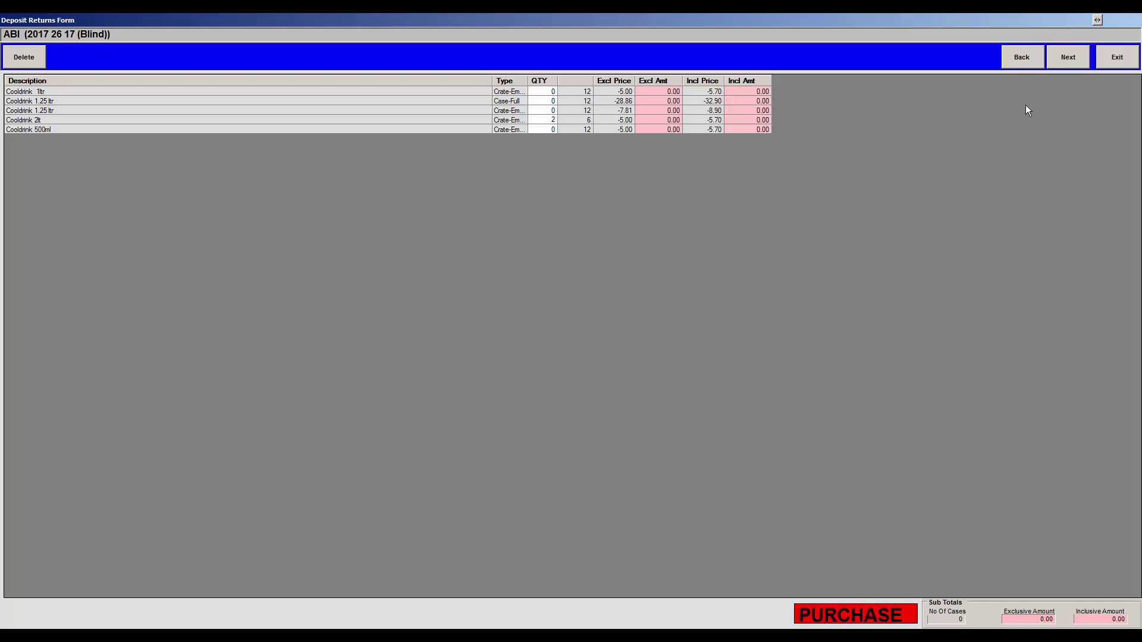
Go back through the GRV stages and set the returned Cooldrink 2lt crate quantity to 6
left_click(1021, 57)
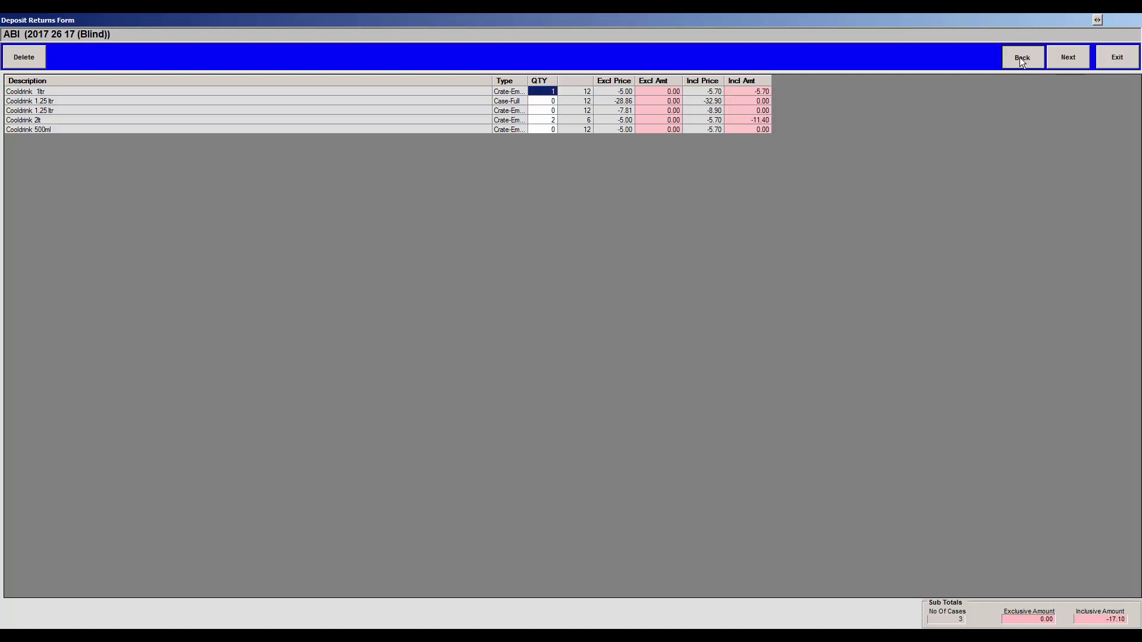
left_click(1020, 57)
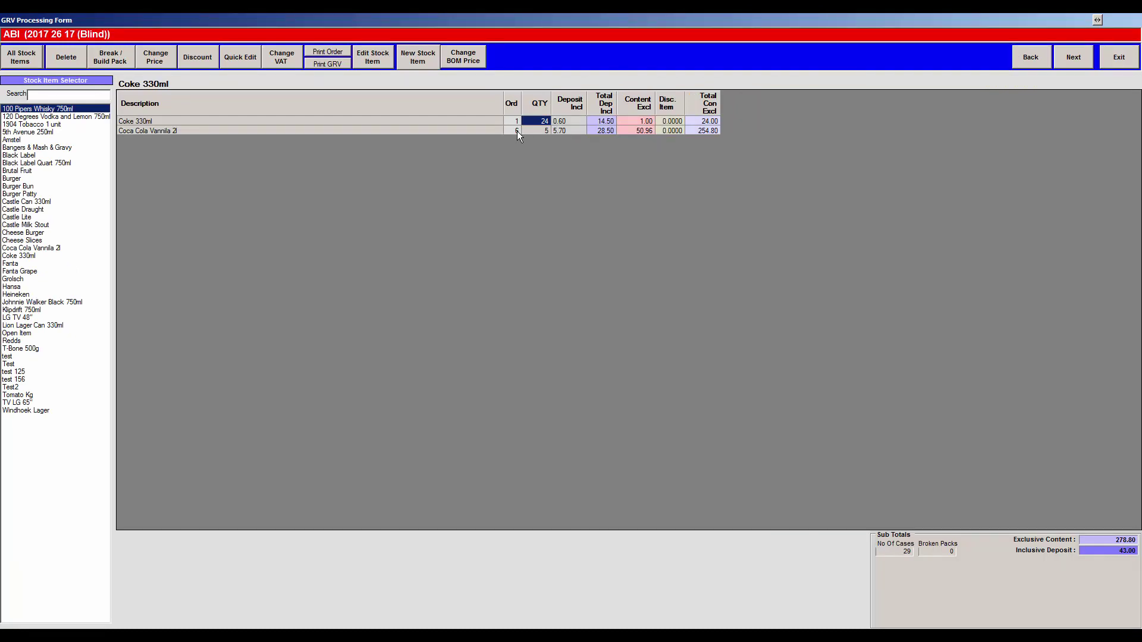
left_click(1073, 58)
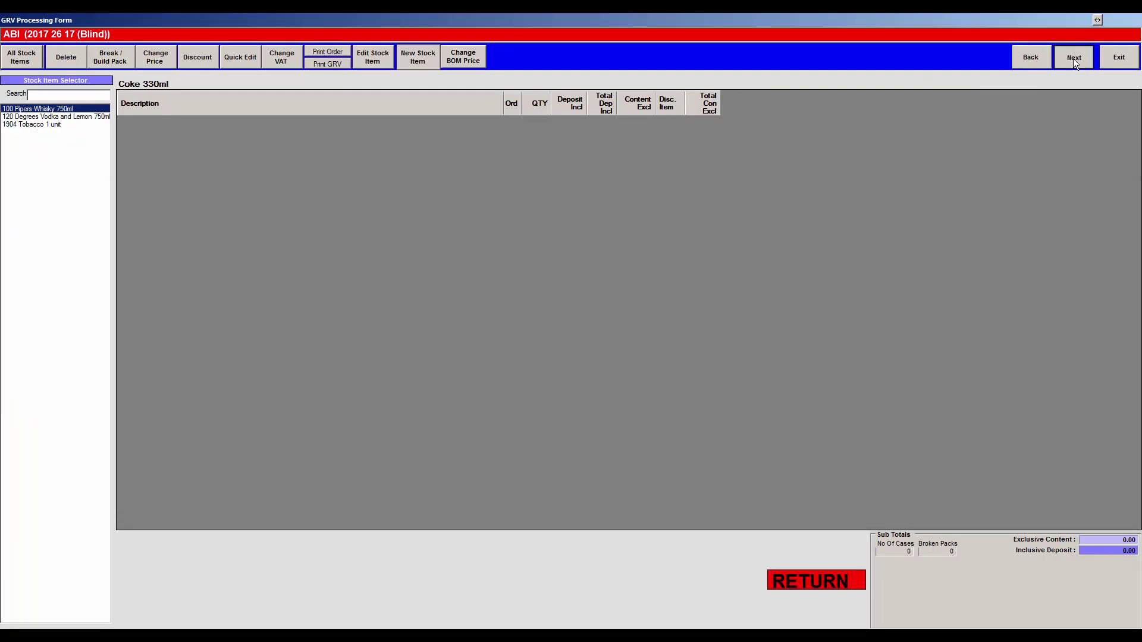
left_click(550, 120)
type("6")
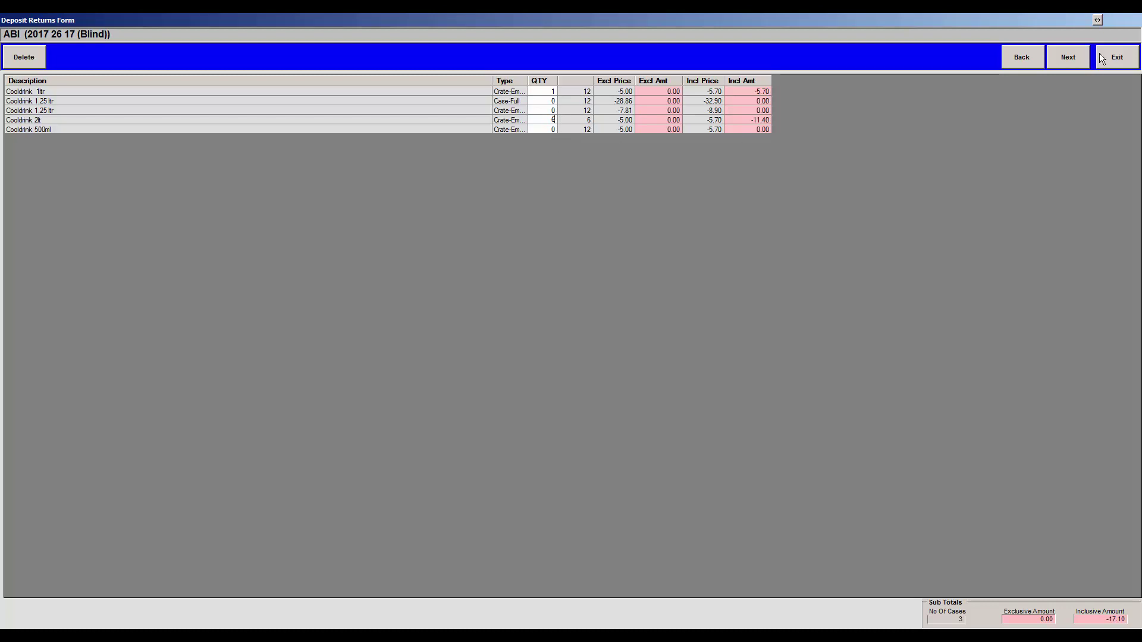
left_click(1069, 62)
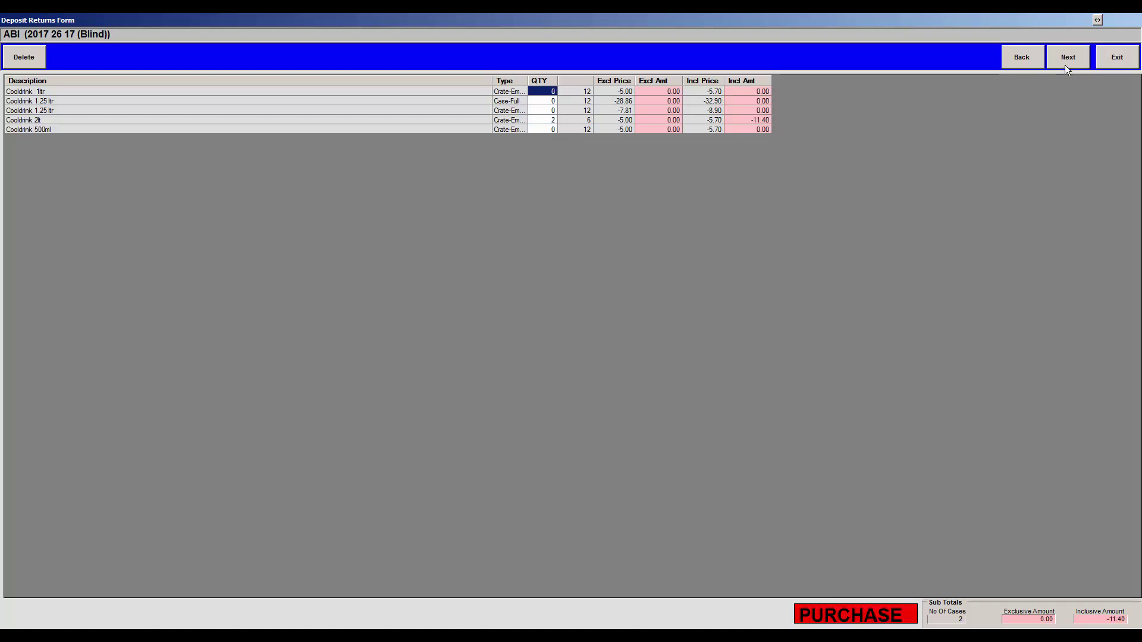
left_click(1030, 59)
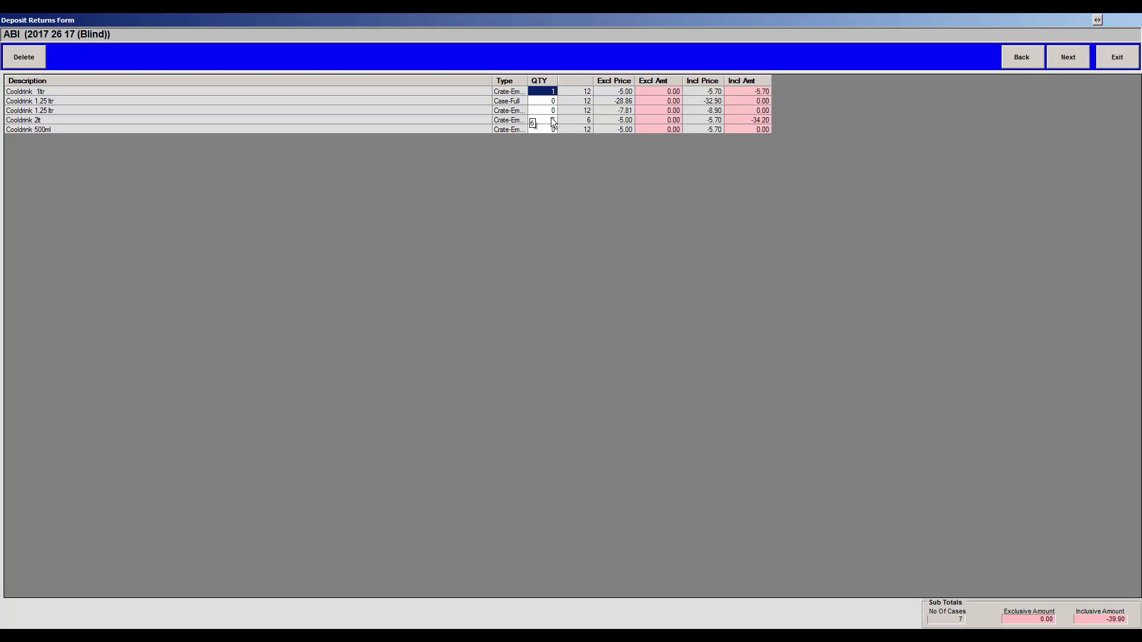
Set the returned Cooldrink 2lt crate quantity to 2 and the purchased one to 6, then proceed to the GRV summary
left_click(554, 129)
key("Up")
type("2")
left_click(1065, 58)
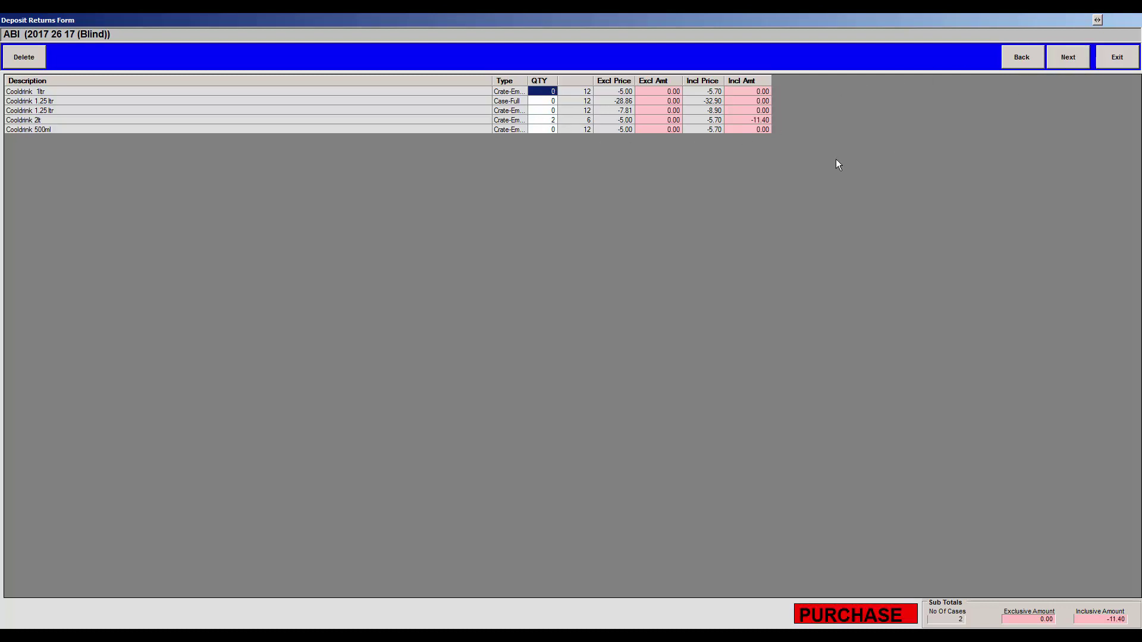
left_click(555, 120)
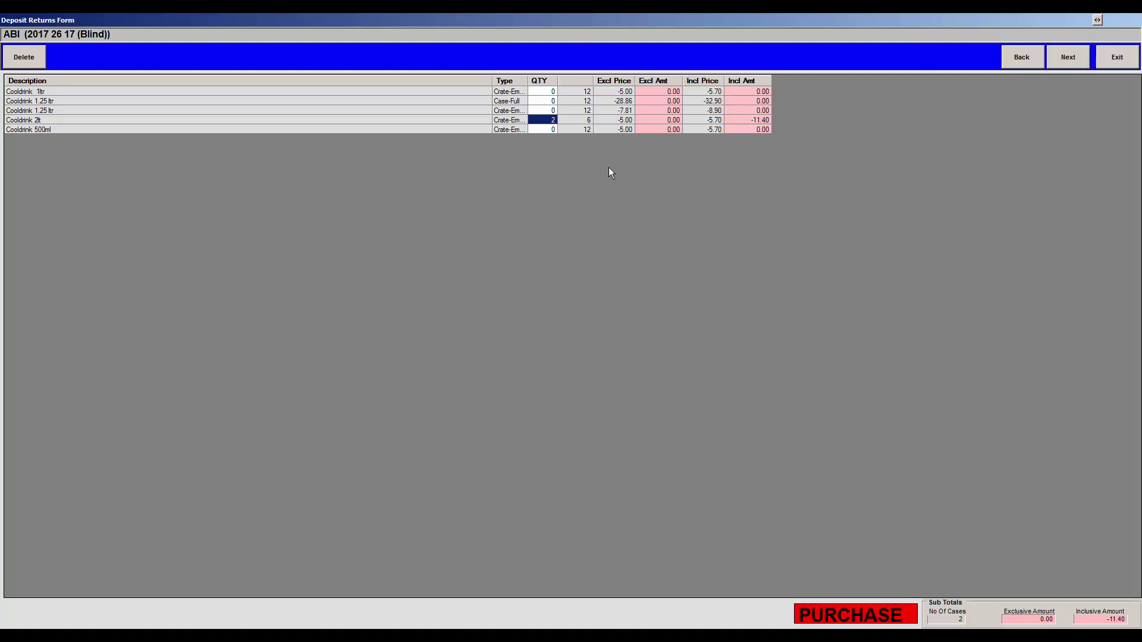
type("6")
left_click(1055, 59)
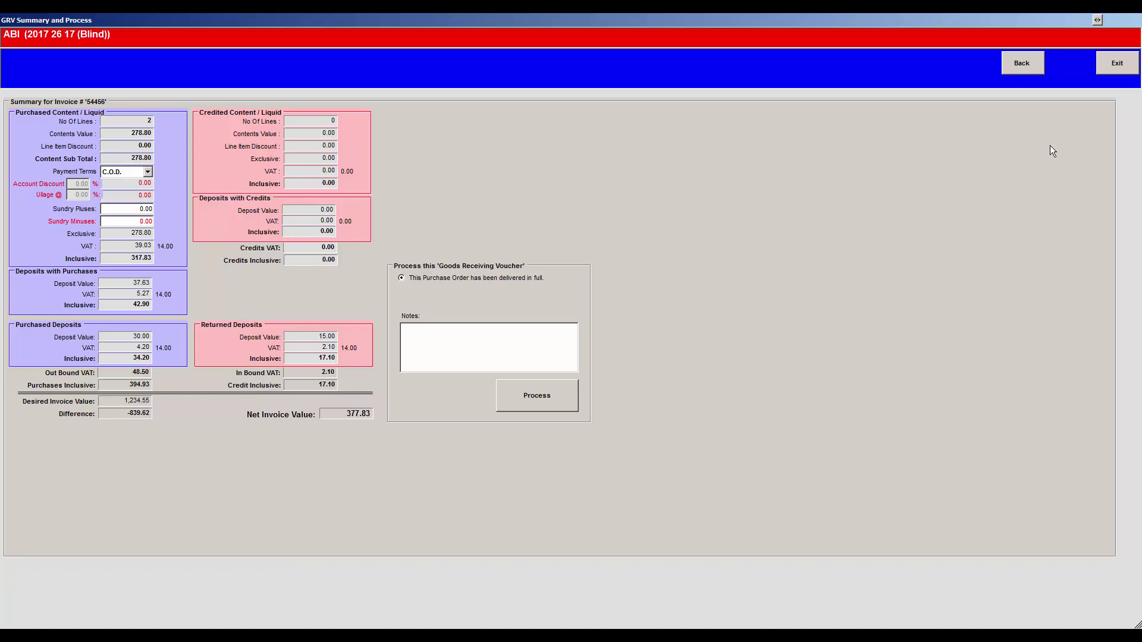
Exit the GRV summary, reload ABI's saved GRV from order processing, and advance through its stages to the summary
left_click(1112, 64)
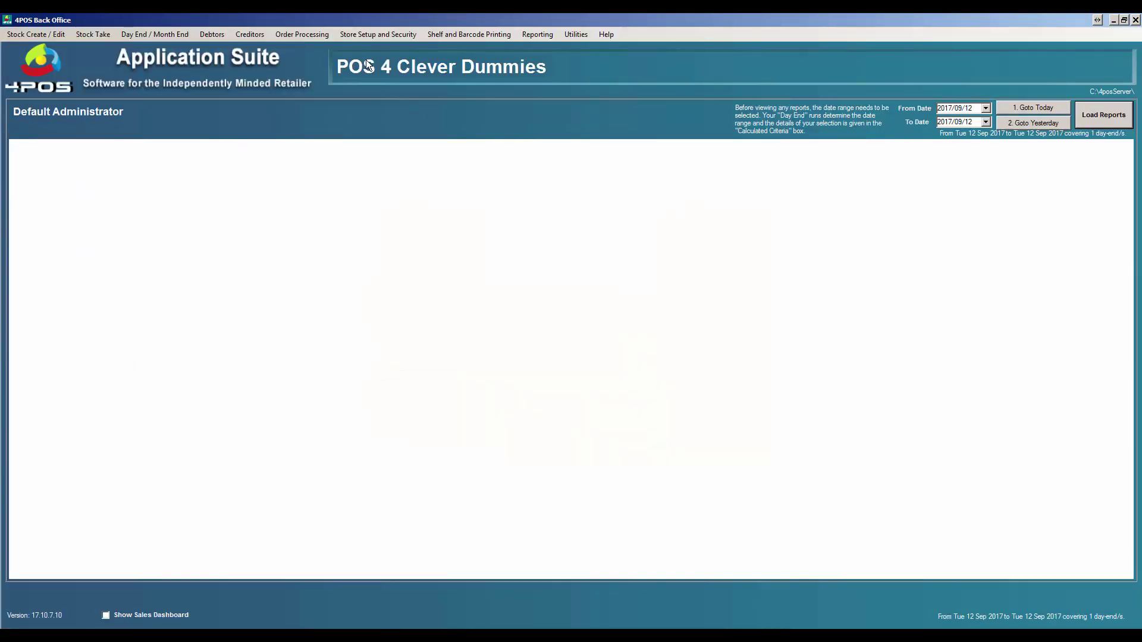
left_click(287, 38)
left_click(305, 74)
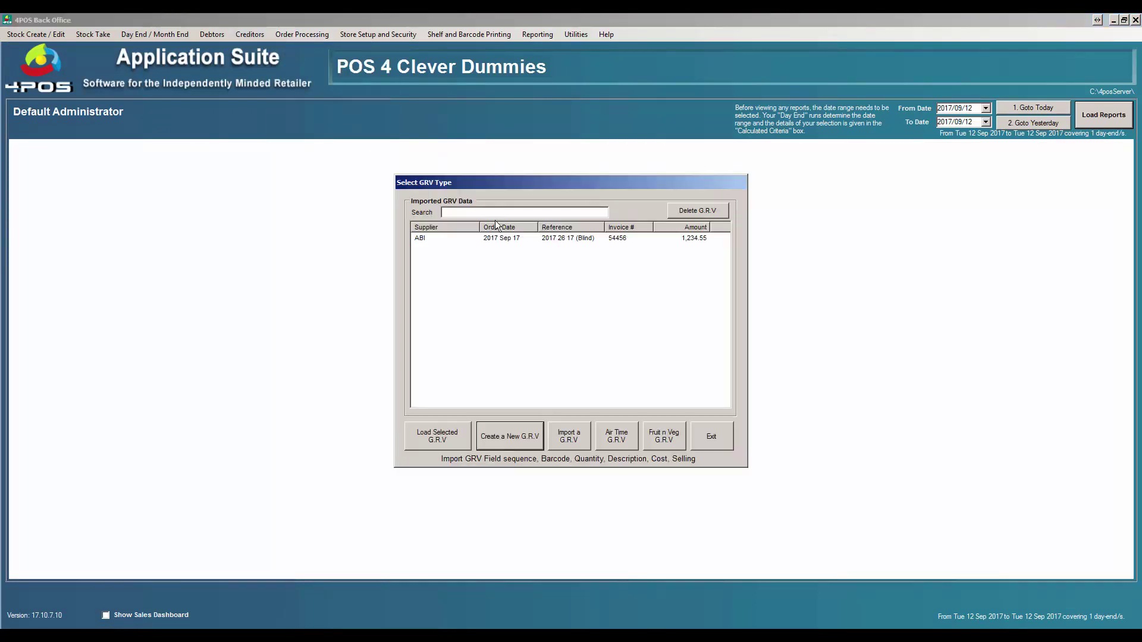
double_click(425, 237)
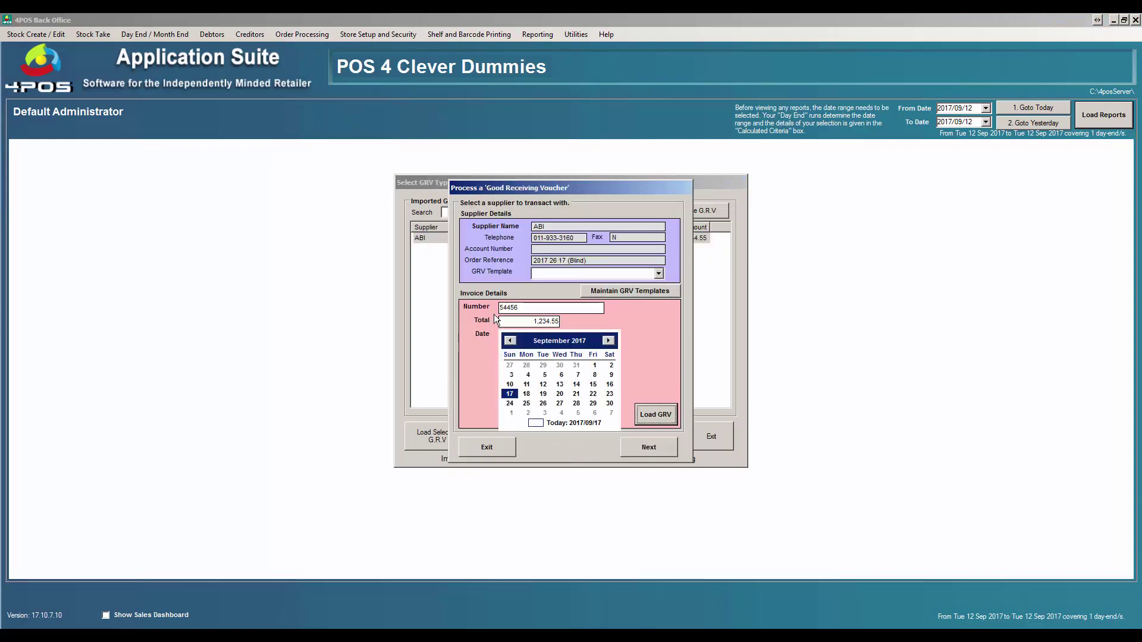
left_click(655, 415)
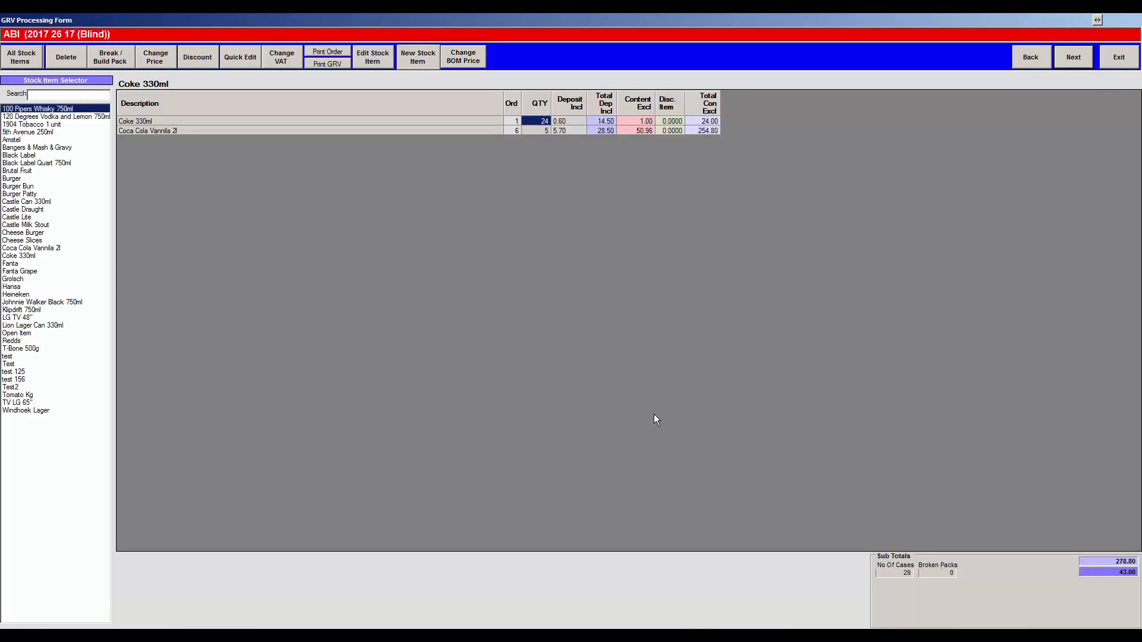
left_click(1071, 56)
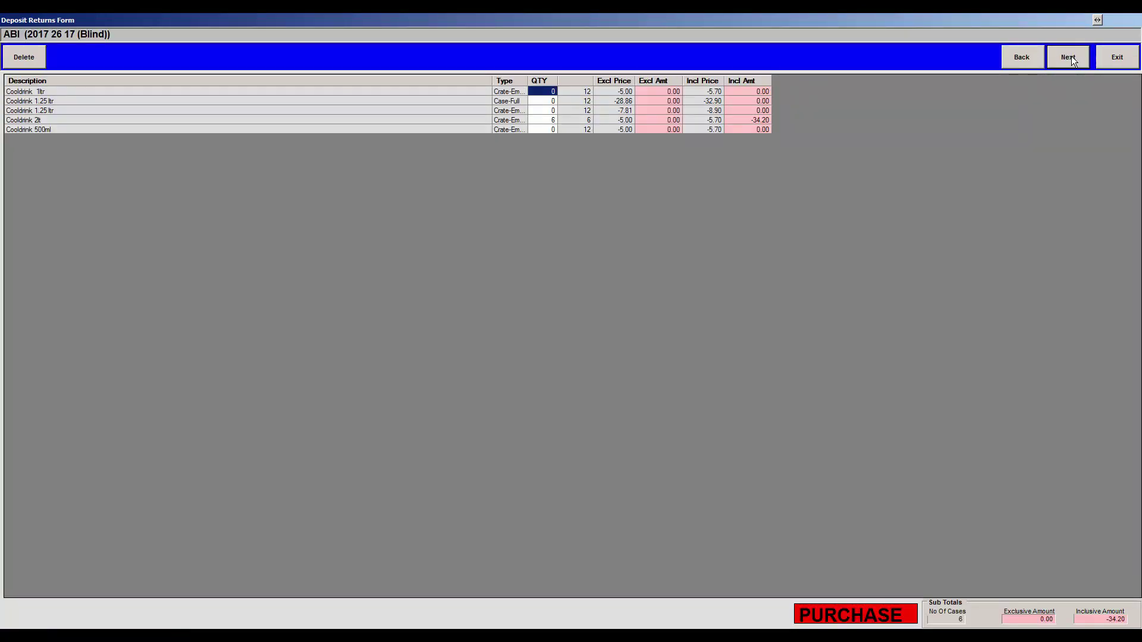
left_click(1067, 57)
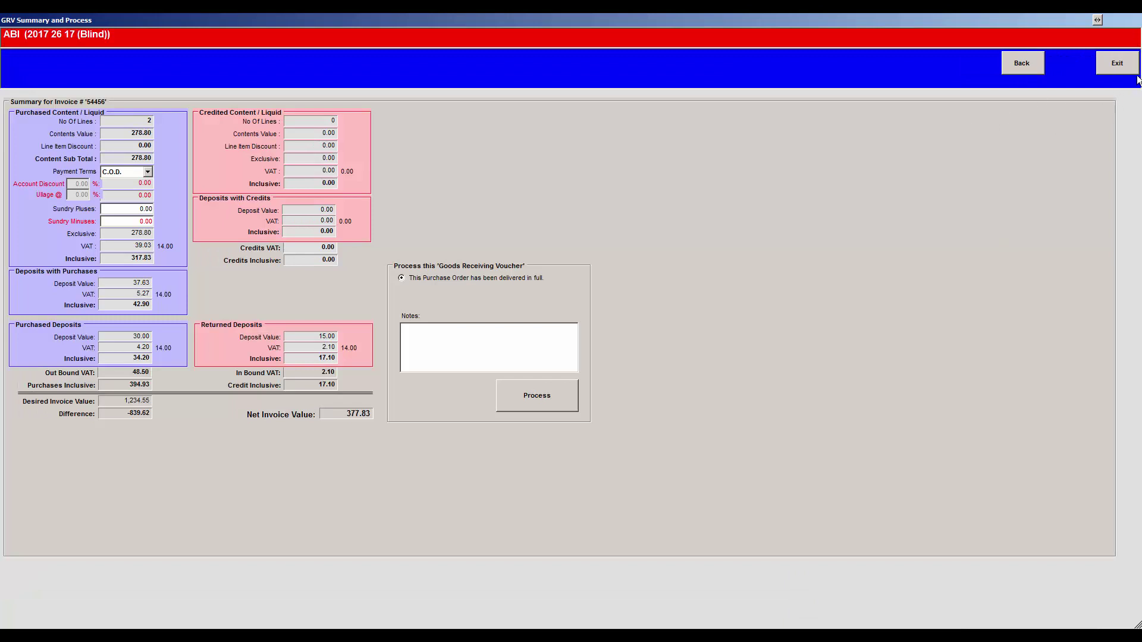
Process the goods receiving voucher into the Default Warehouse and commit it into stock
left_click(525, 398)
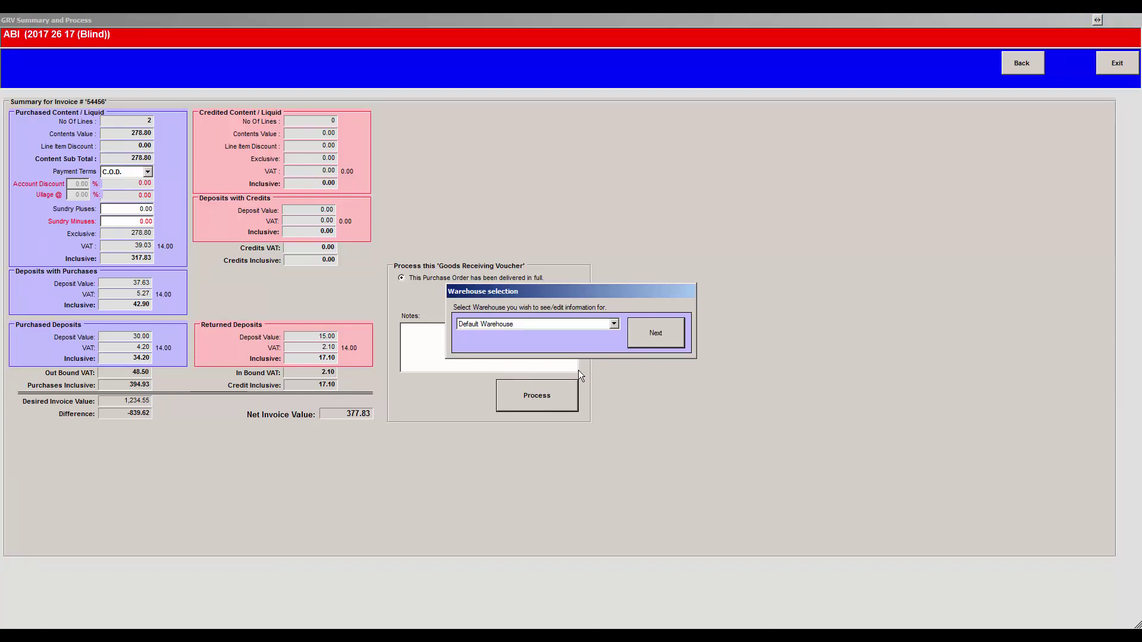
left_click(614, 324)
left_click(618, 322)
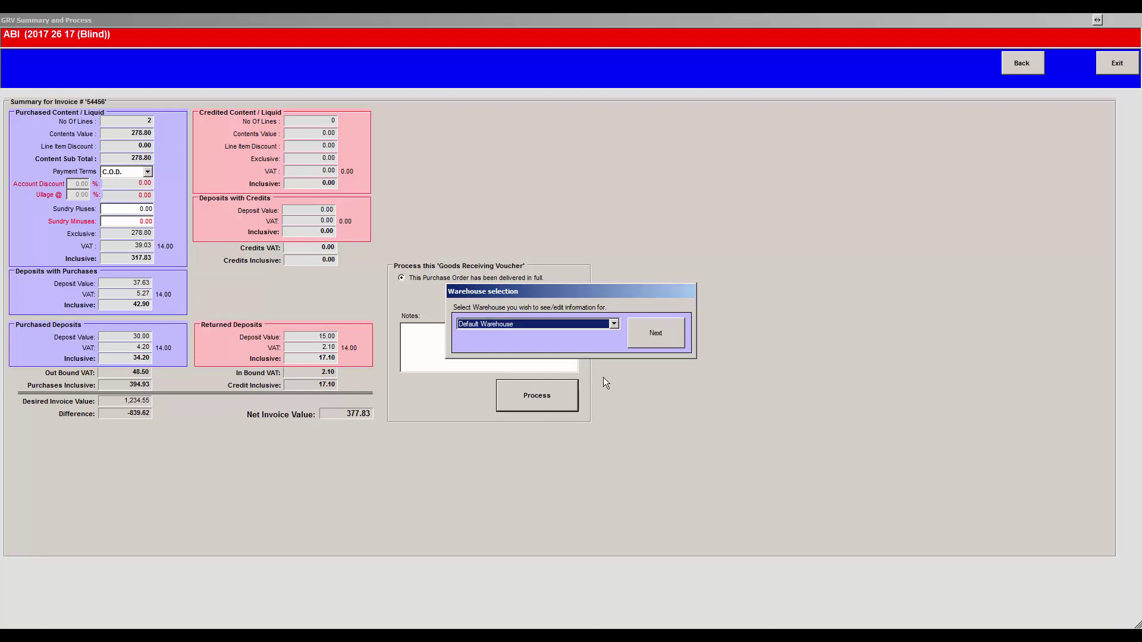
left_click(653, 334)
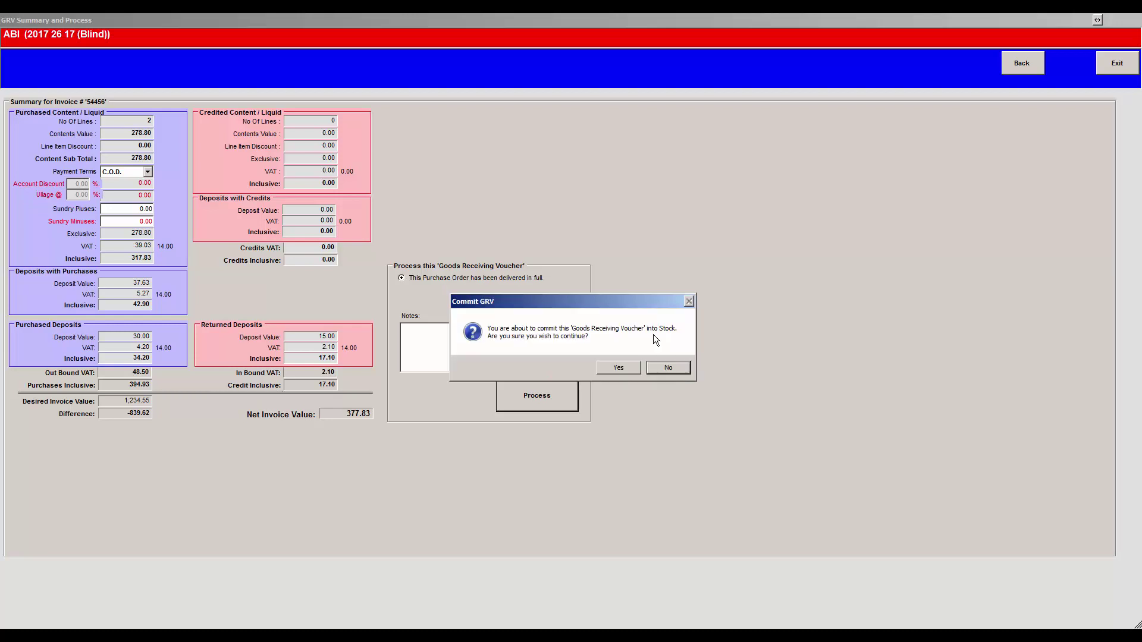
left_click(613, 368)
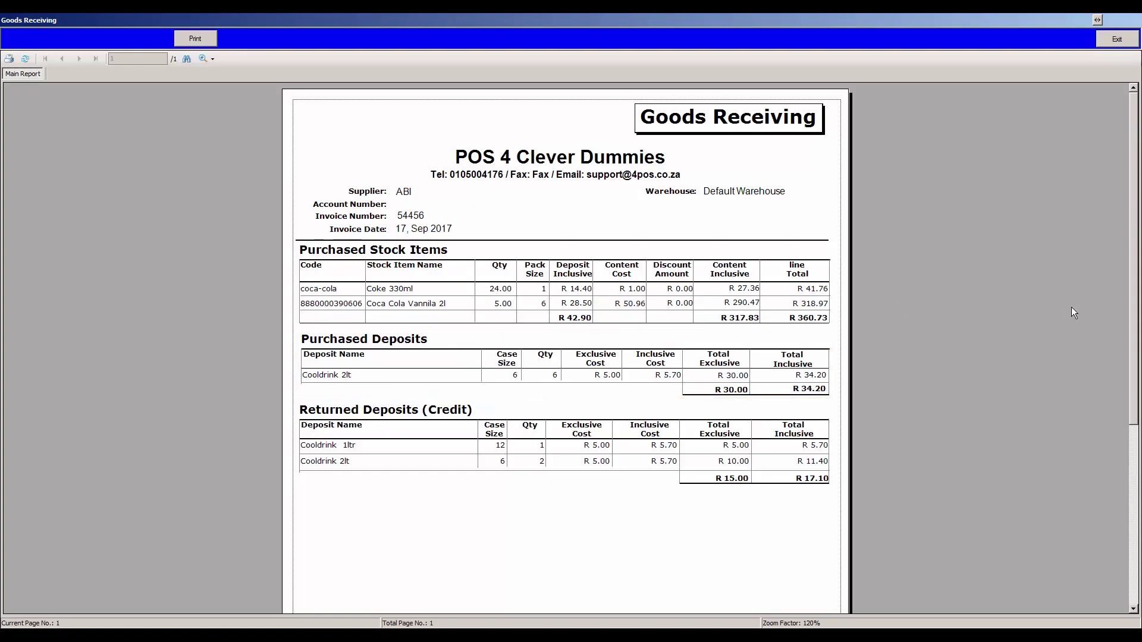
Review the whole Goods Receiving report, close it, and decline logging an order for the balance quantity
left_click_drag(1136, 373, 1135, 552)
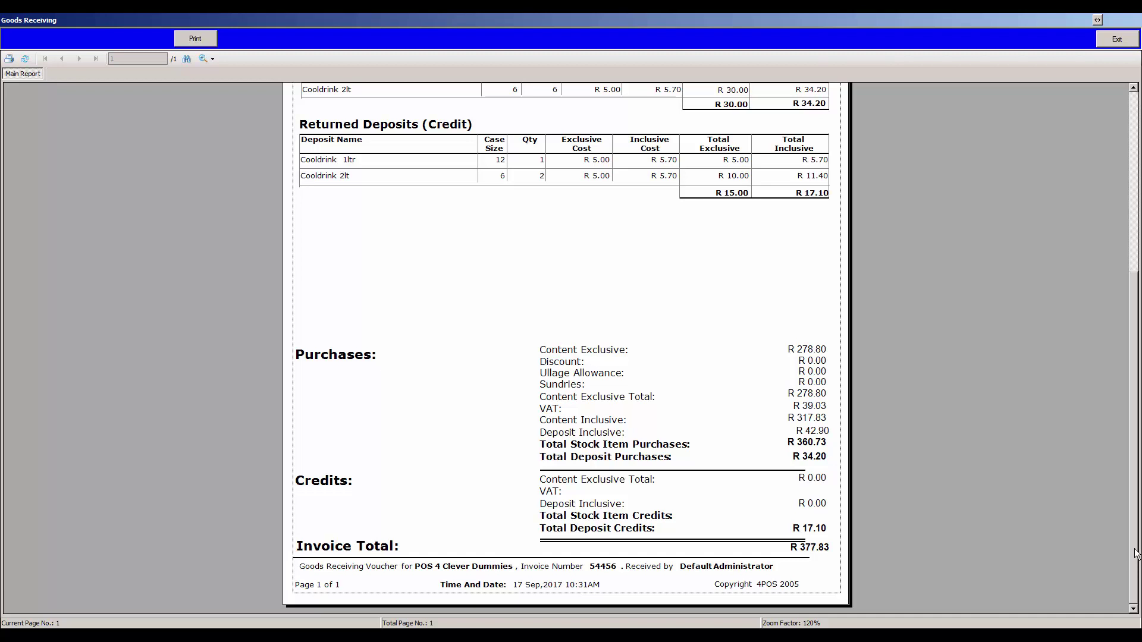
left_click_drag(1136, 553, 1138, 356)
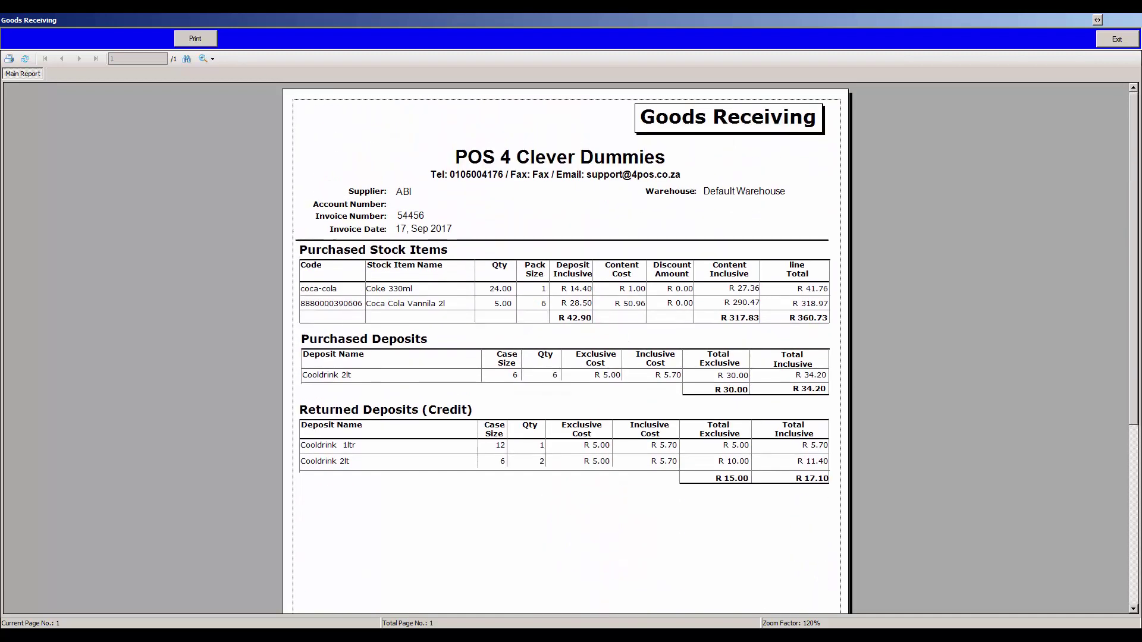
left_click(1118, 39)
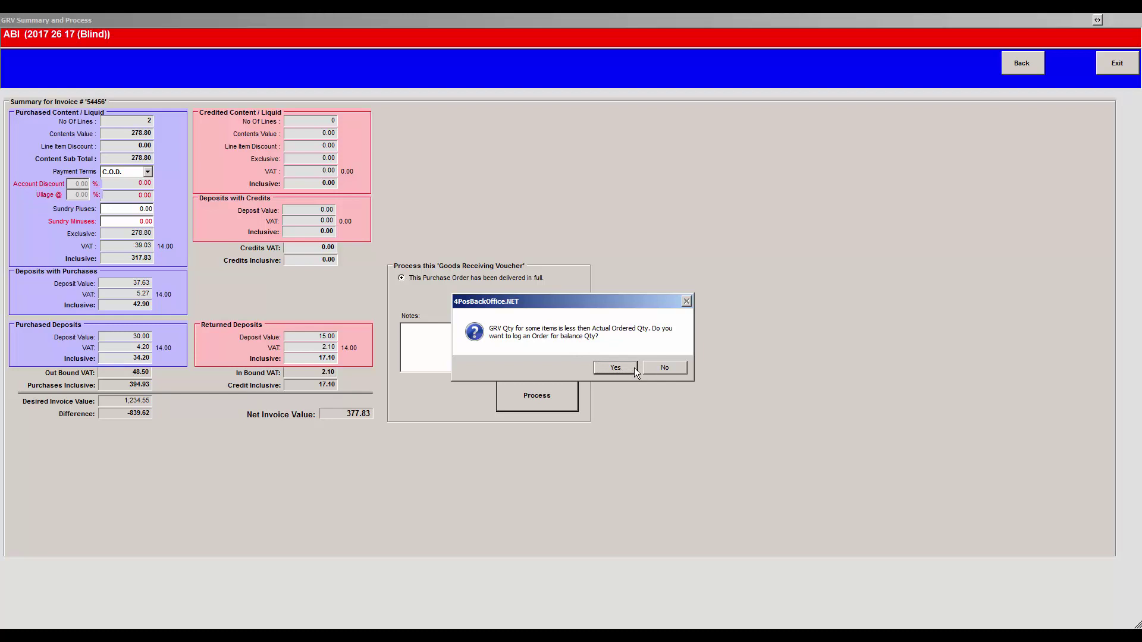
left_click(652, 366)
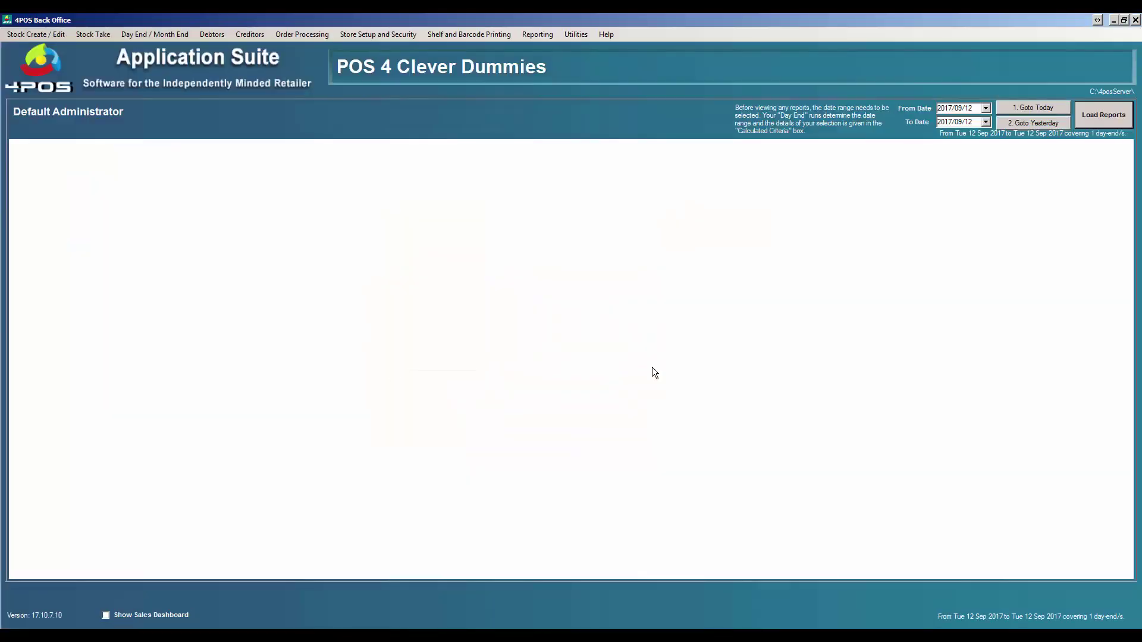
Open ABI's supplier details and view its statement of account, selecting the invoice's debit amount
left_click(239, 39)
left_click(273, 48)
double_click(513, 230)
left_click(554, 234)
left_click(616, 309)
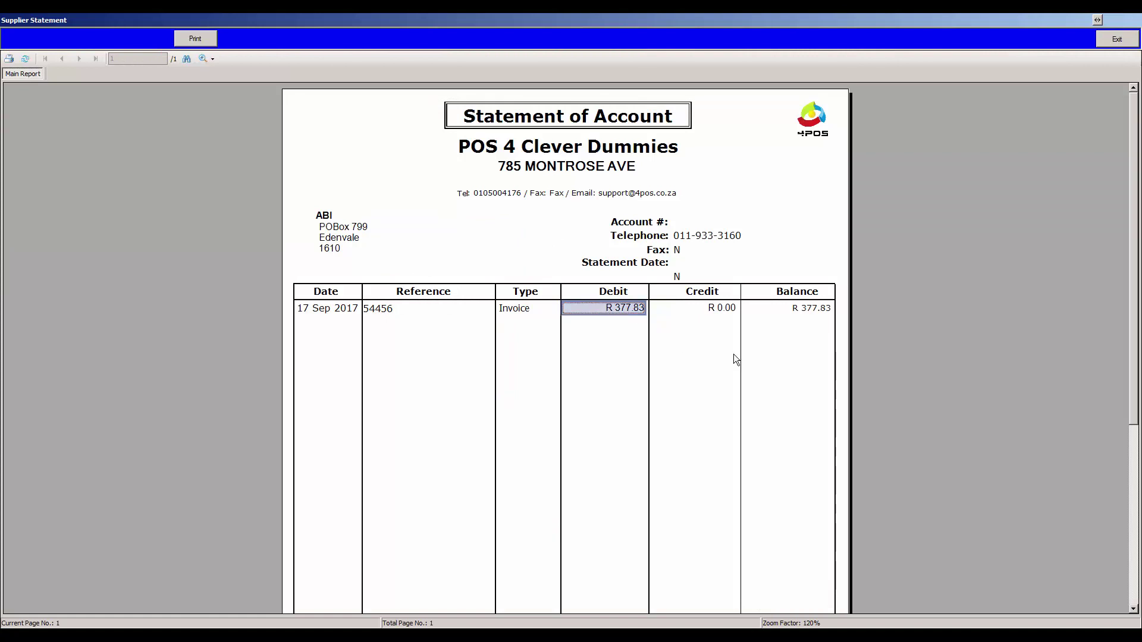
Examine the rest of ABI's statement, then close the statement and the supplier details
mouse_move(1136, 417)
left_mouse_down()
mouse_move(1139, 574)
mouse_move(1135, 410)
left_mouse_up()
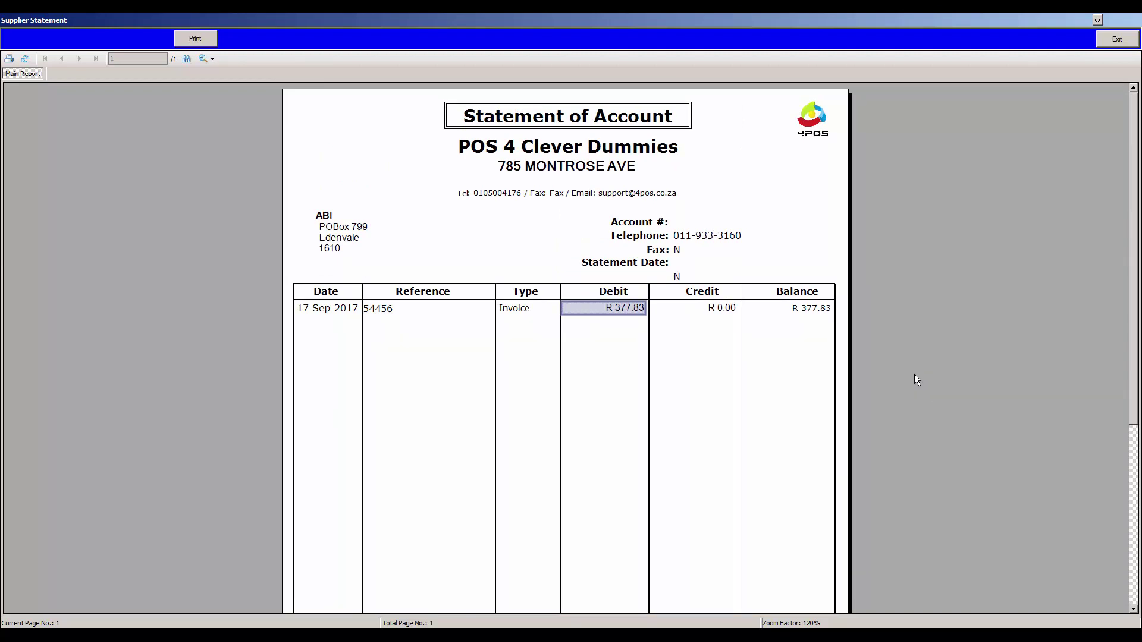
left_click(1135, 505)
left_click(1135, 504)
left_click(1116, 42)
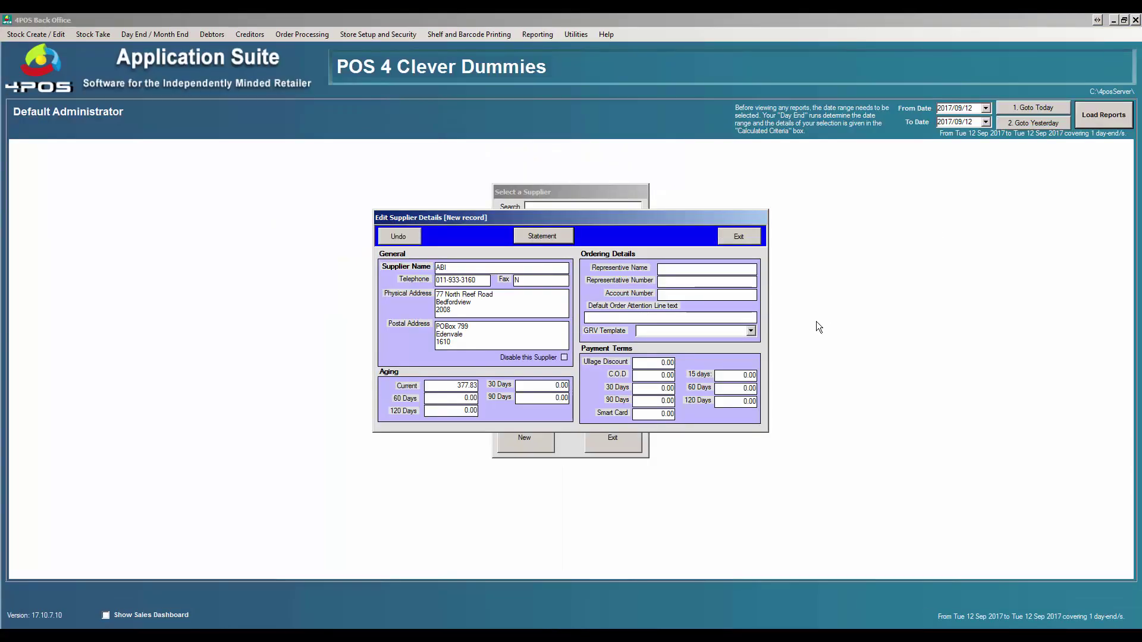
left_click(744, 236)
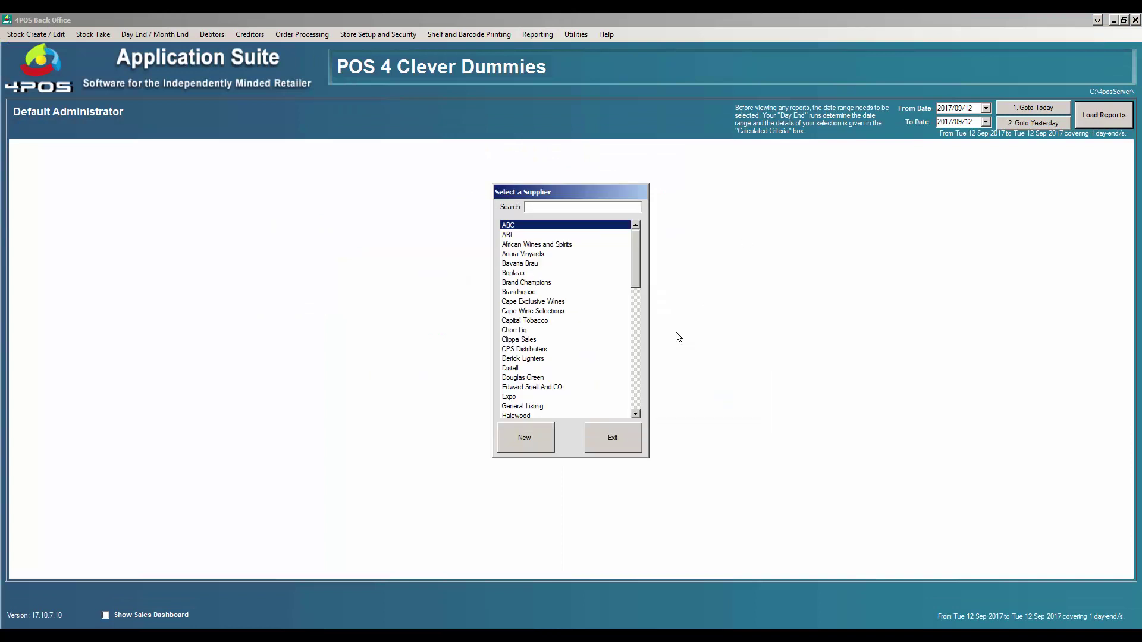